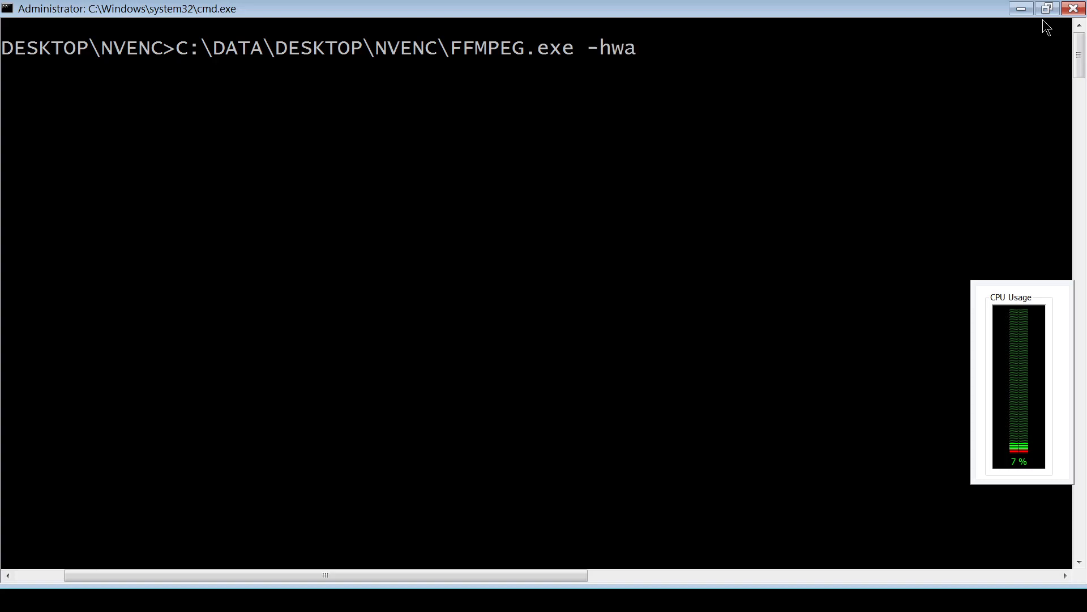
- Run FFMPEG.exe -hwaccels to list the hardware acceleration methods
type("ccels")
key("Return")
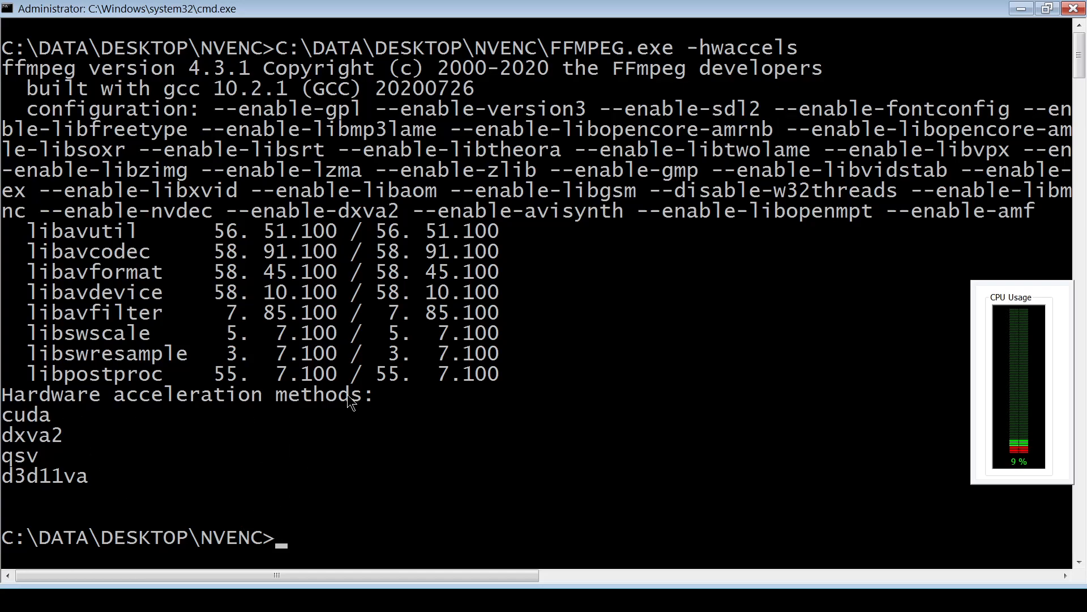
- Run ffmpeg -encoders and scroll through the list to the NVENC H.264 and HEVC video encoders
type("ffmpeg -")
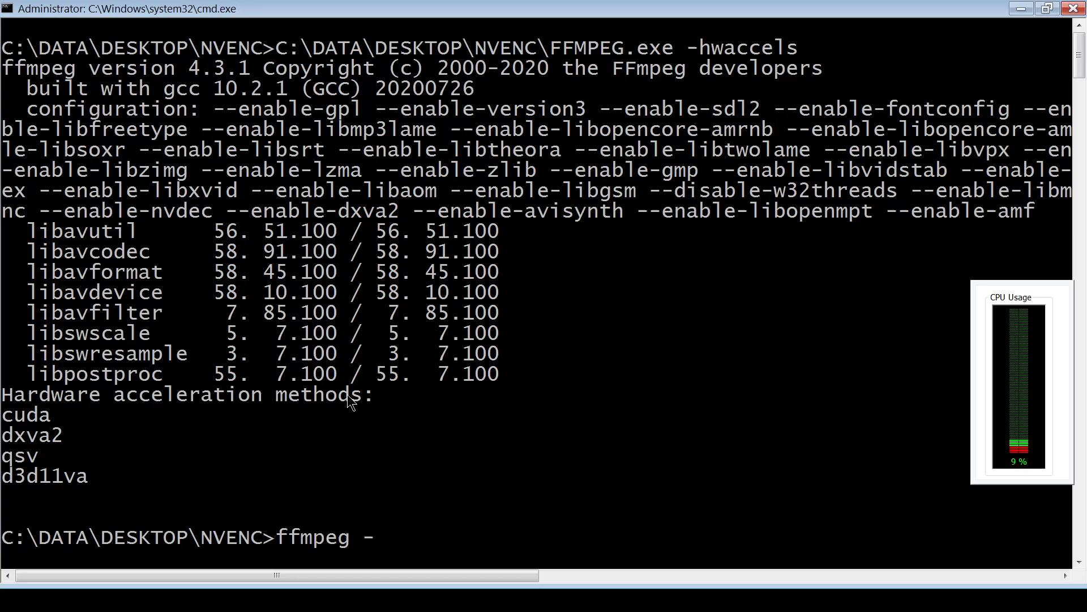
type("encoders")
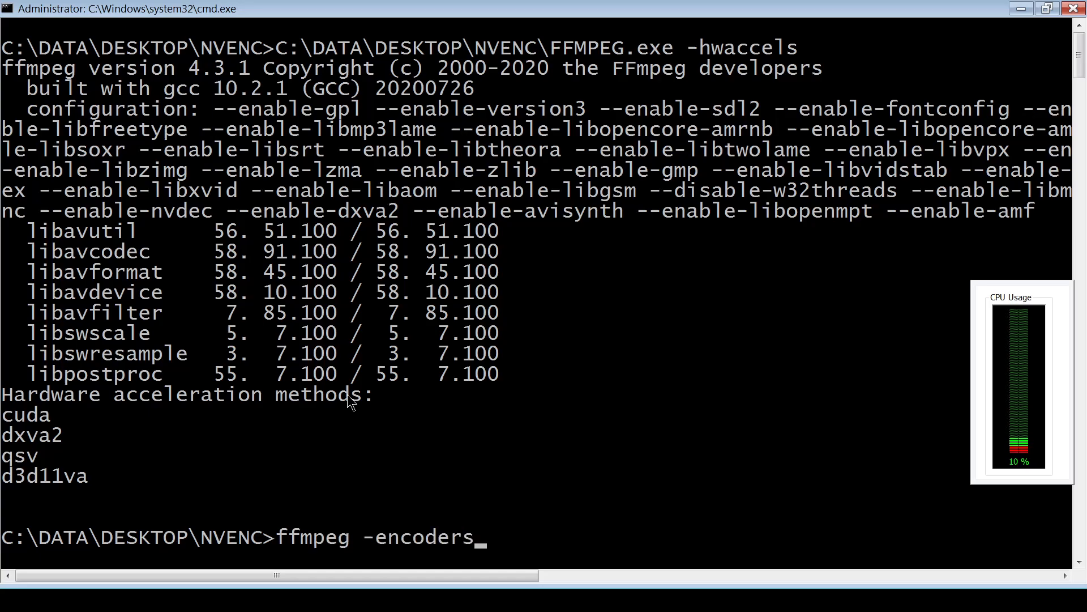
key("Return")
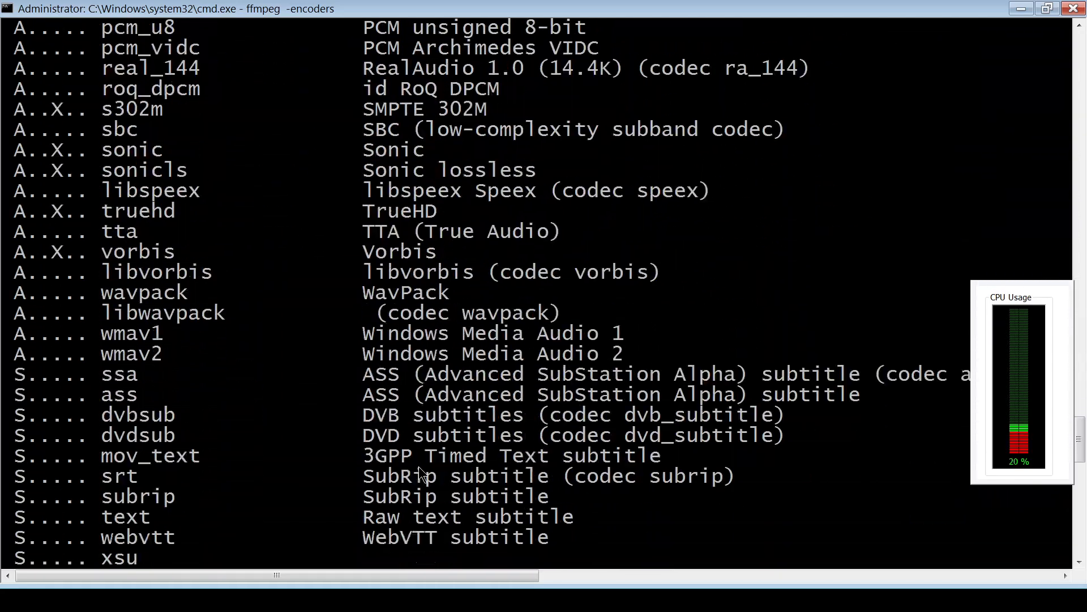
scroll(320, 473, "up", 20)
scroll(314, 478, "up", 18)
scroll(312, 477, "down", 8)
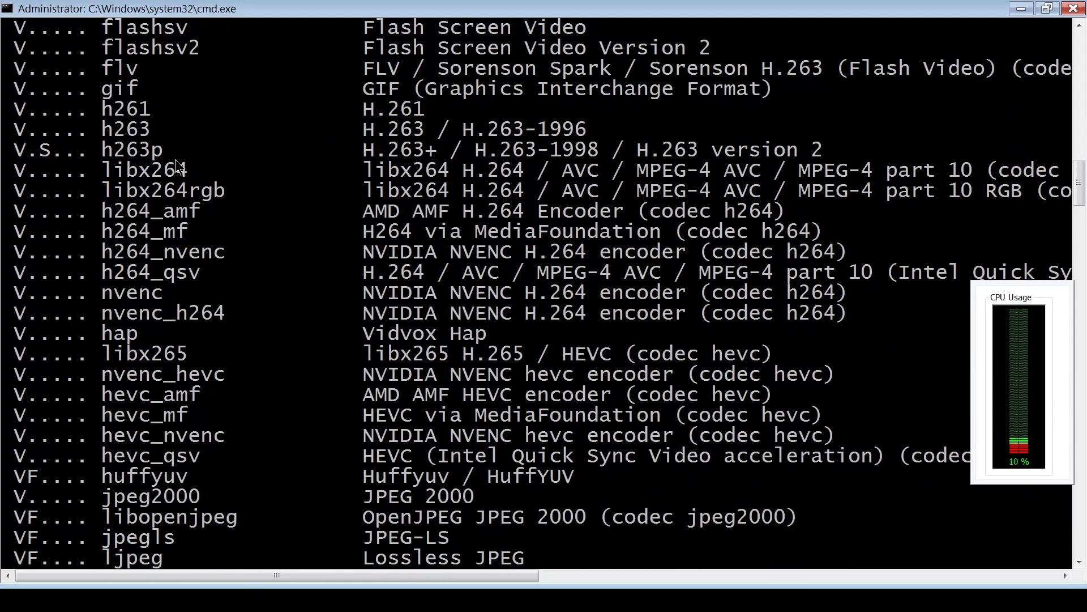
scroll(195, 167, "up", 1)
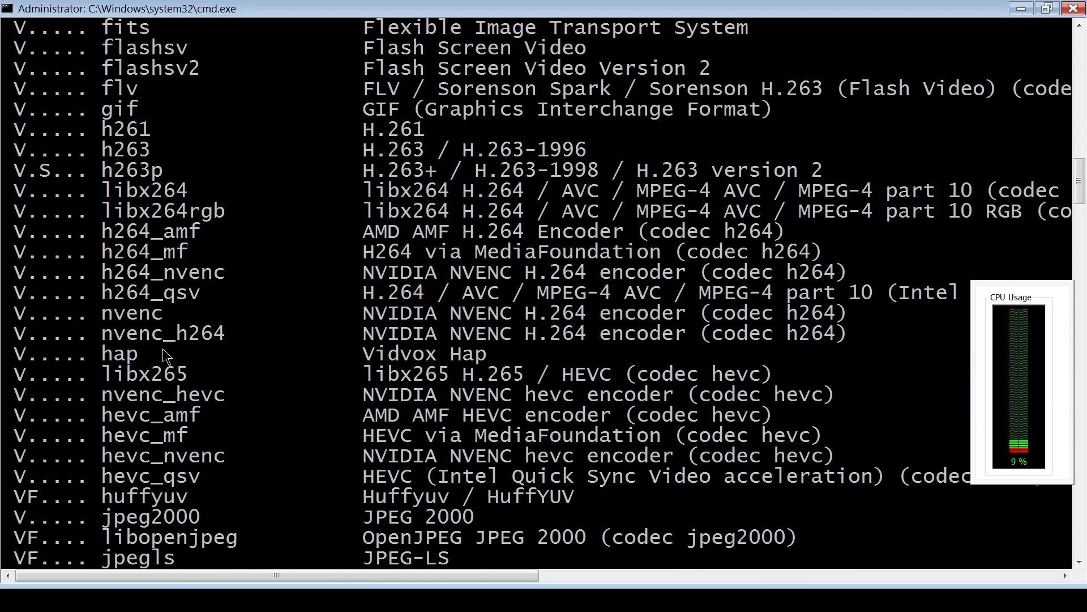
scroll(162, 294, "down", 2)
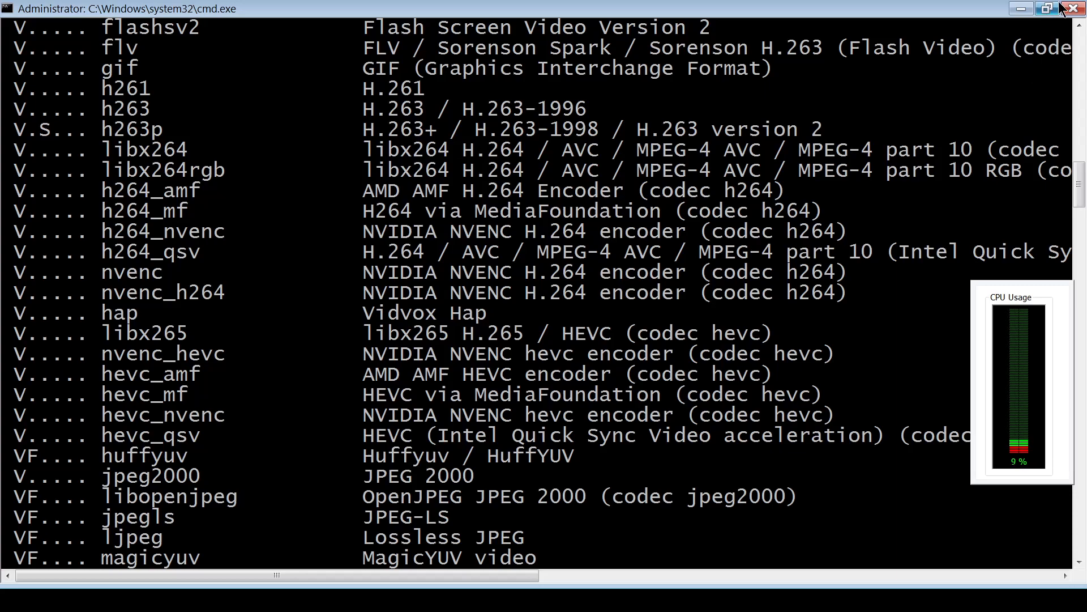
- Close the command prompt and open Bike.SOURCE.mkv in Avidemux
left_click(1079, 11)
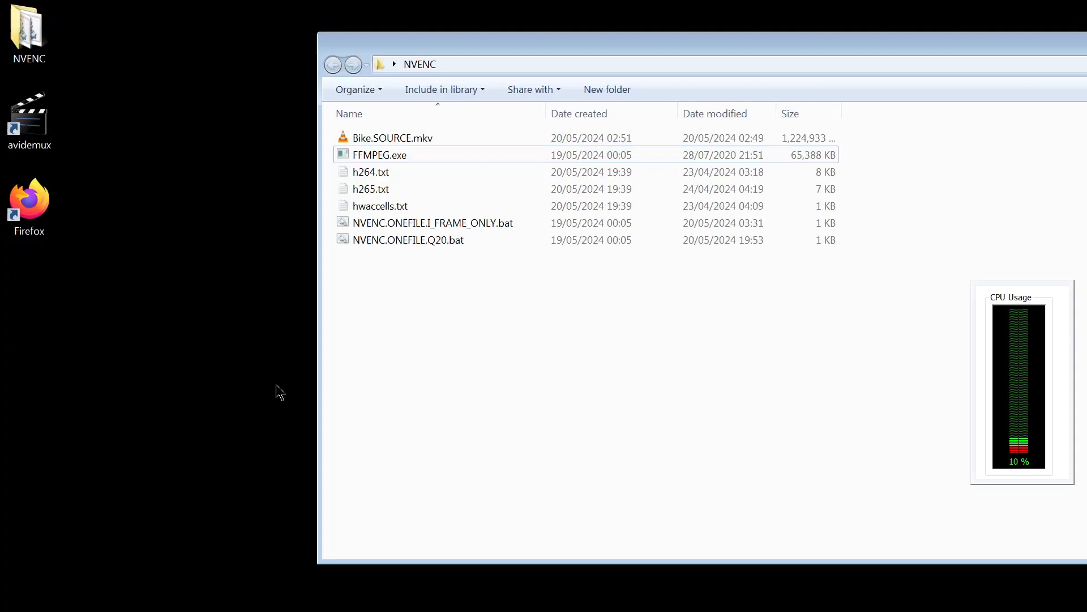
left_click(403, 143)
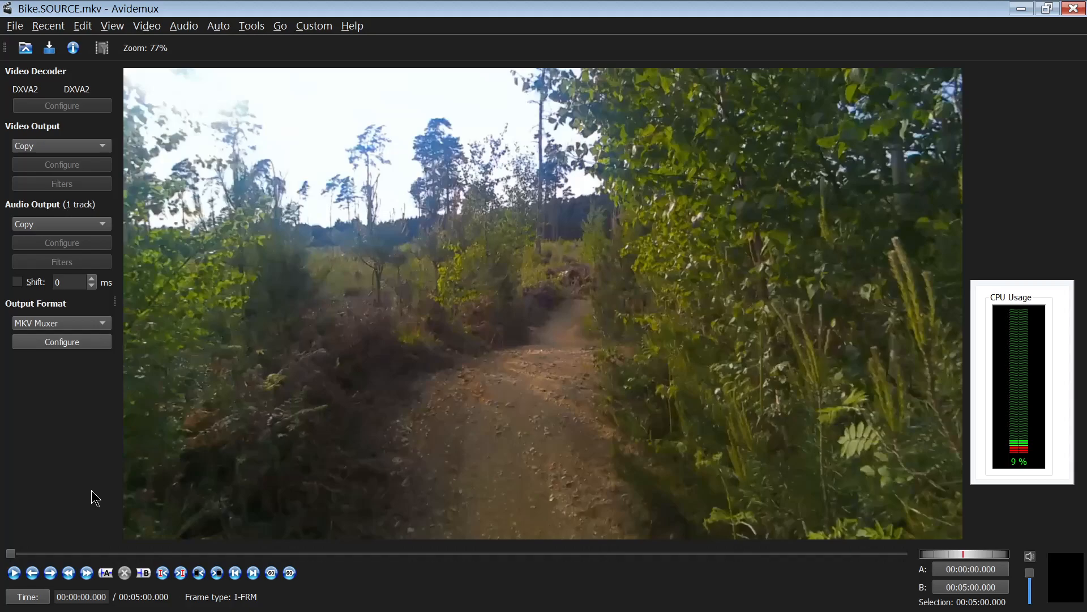
- Step frame by frame and scrub along the timeline to inspect the video's frames and frame types
key("Up")
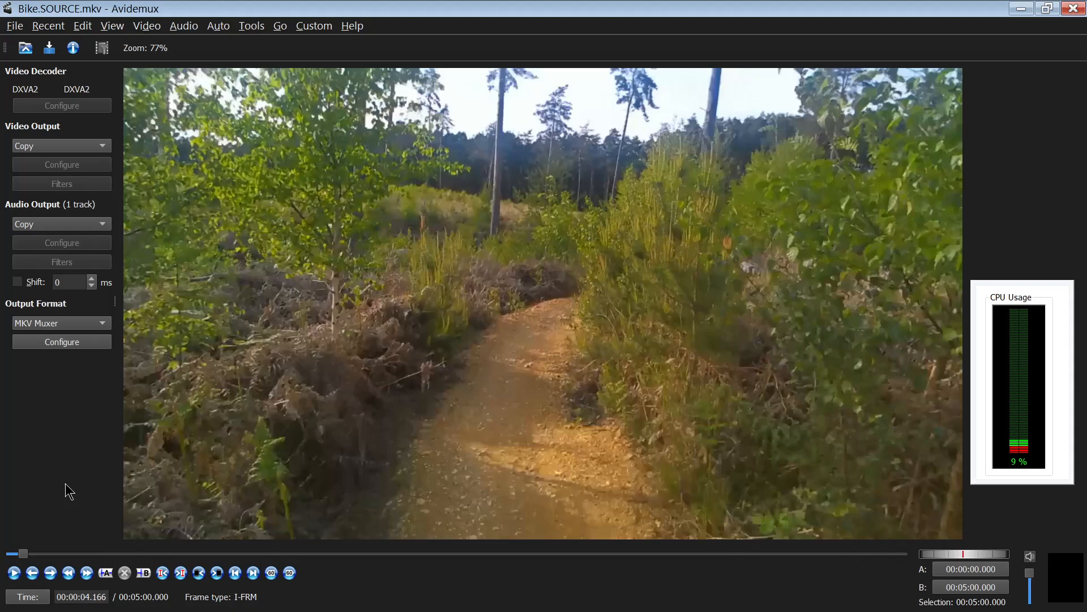
key("Right")
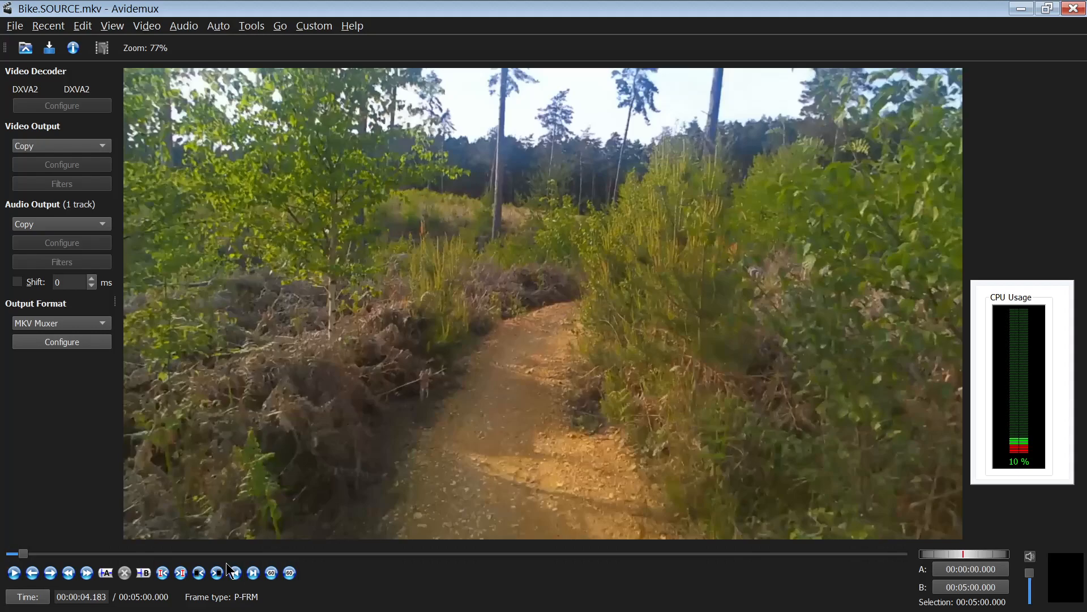
key("Right")
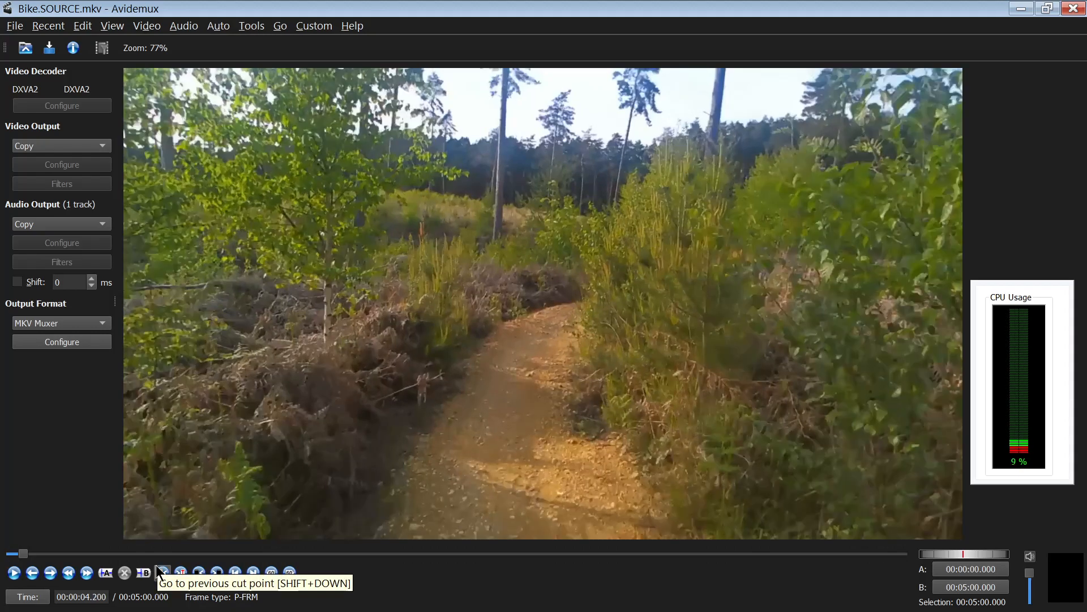
key("Right")
key("Right")
key("Right")
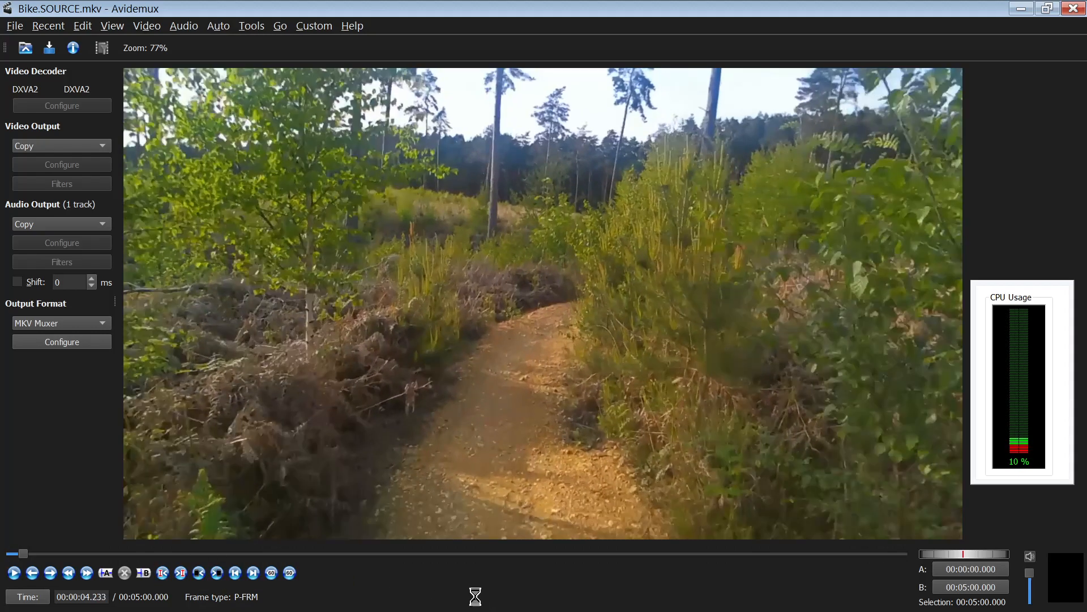
key("Right")
key("Right")
key("Right")
key("Right")
key("Right")
key("Right")
key("Right")
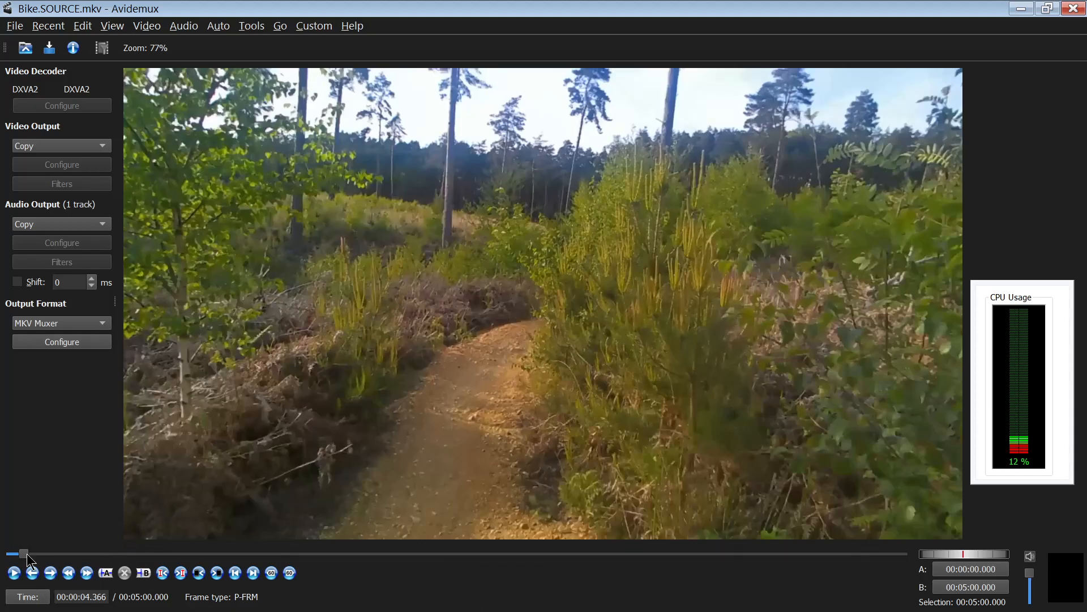
left_click_drag(26, 556, 368, 550)
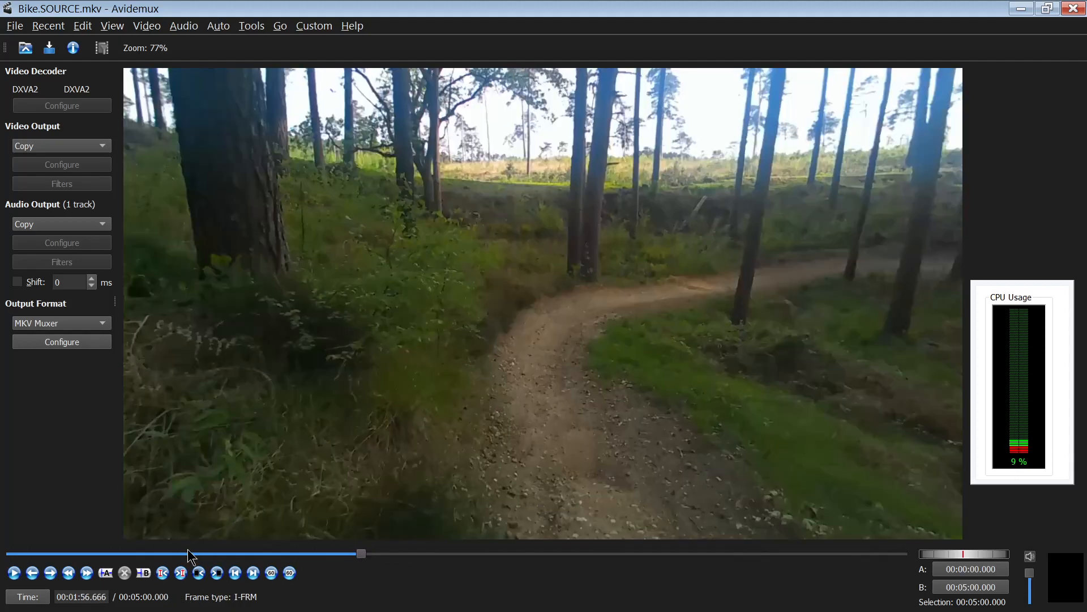
left_click_drag(362, 554, 660, 544)
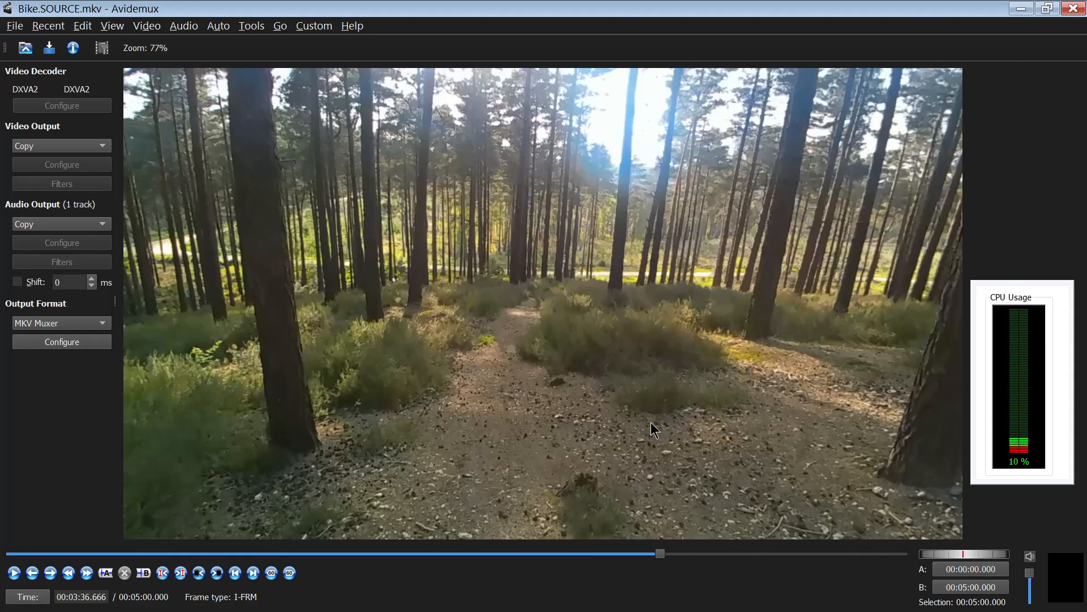
key("Left")
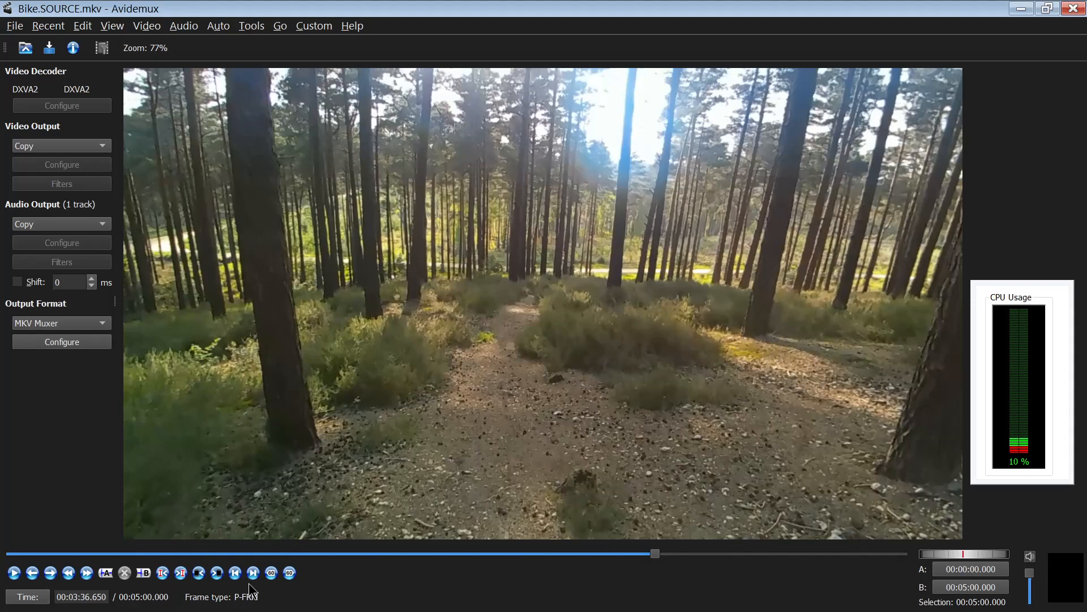
- Set the start marker at 00:03:36.650 and the end marker at 00:03:57.516
left_click(107, 572)
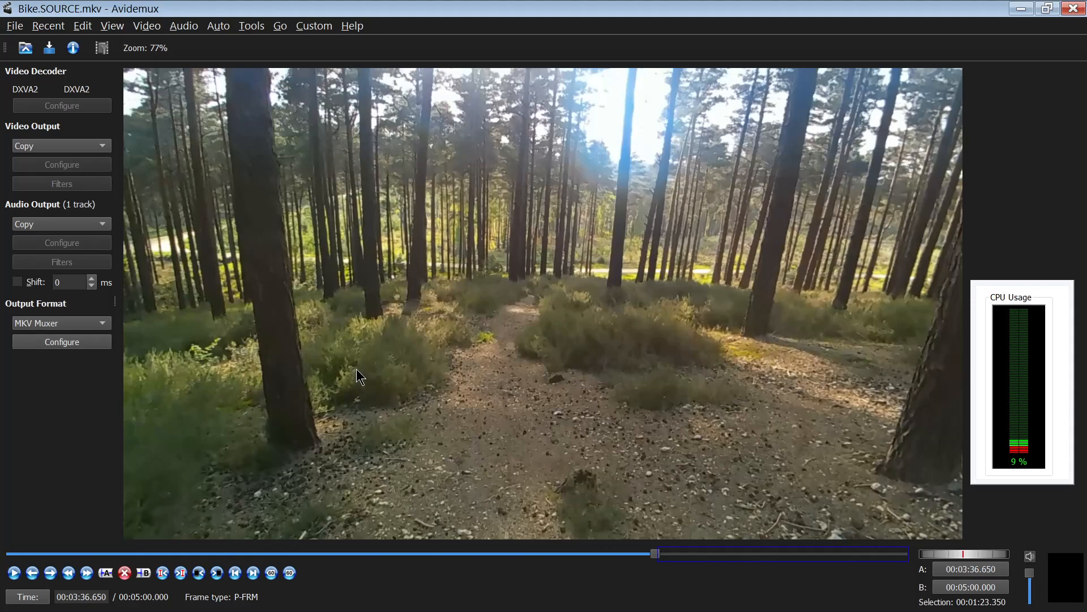
key("Up")
key("Up")
key("Up")
key("Up")
key("Up")
key("Up")
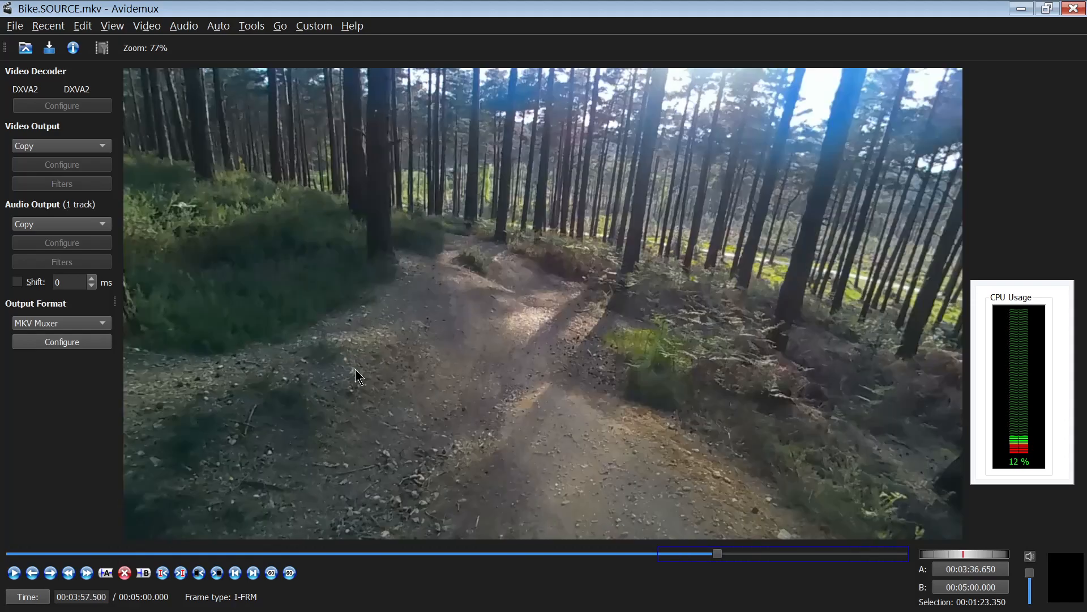
key("Right")
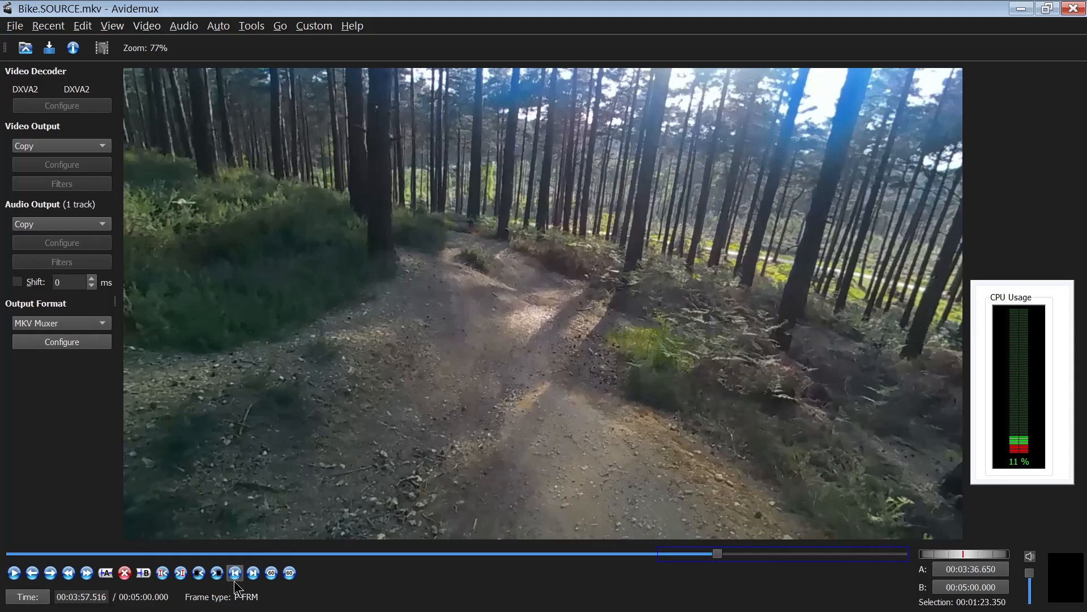
left_click(145, 573)
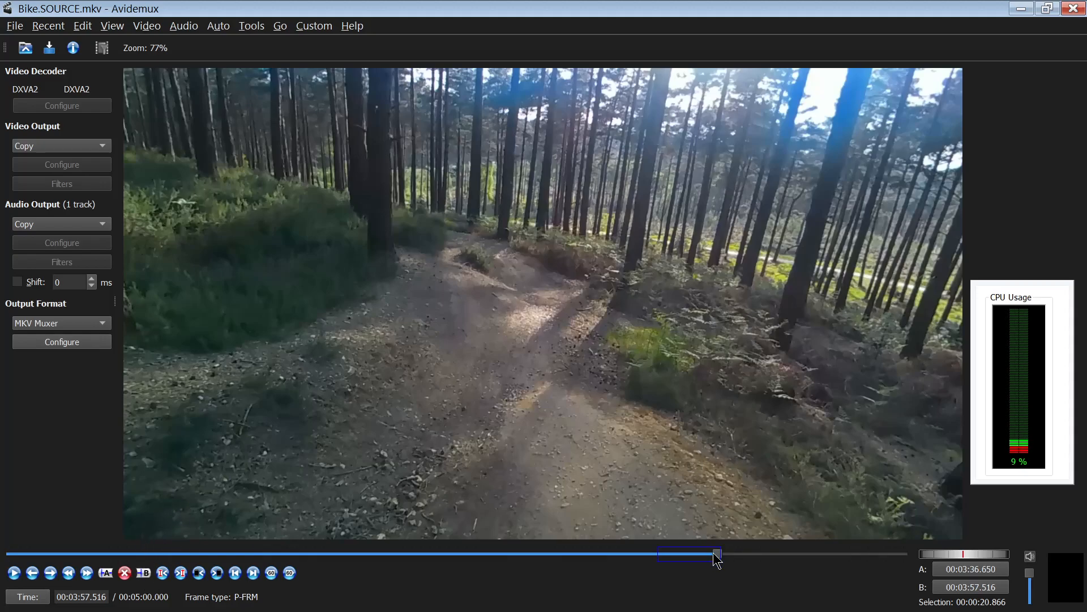
- Try to delete the selected section between the markers, declining the keyframe question
left_click(125, 572)
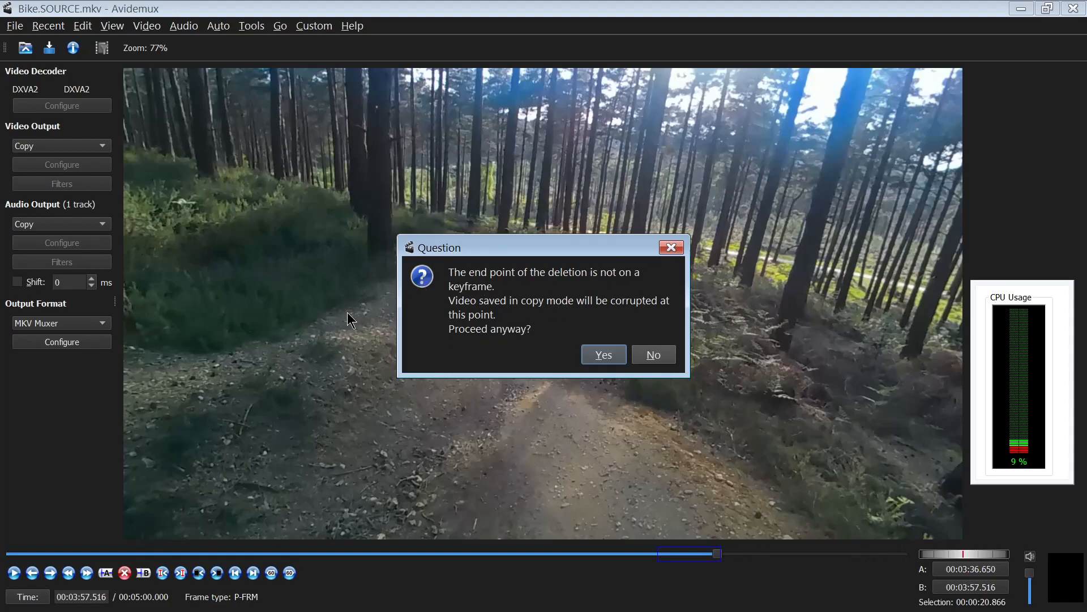
left_click(637, 353)
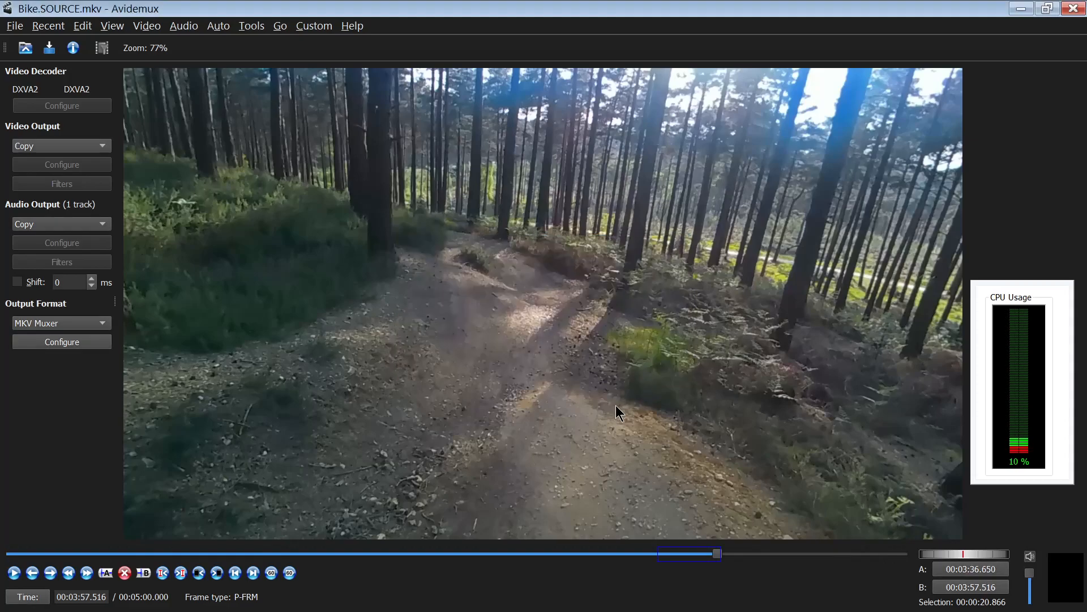
- Review the list of available video output encoders
left_click(62, 146)
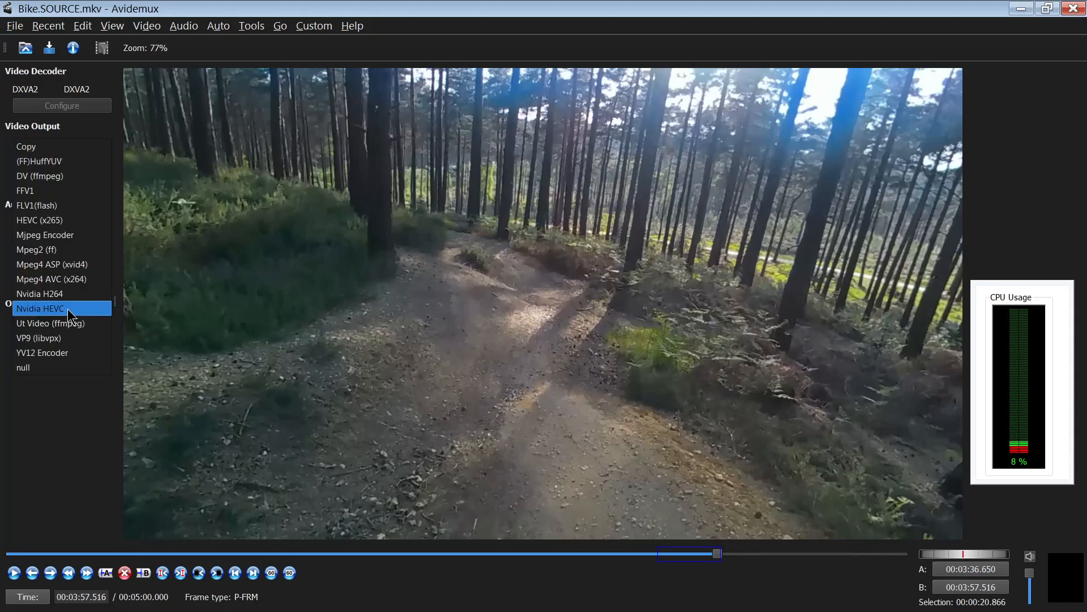
left_click(332, 266)
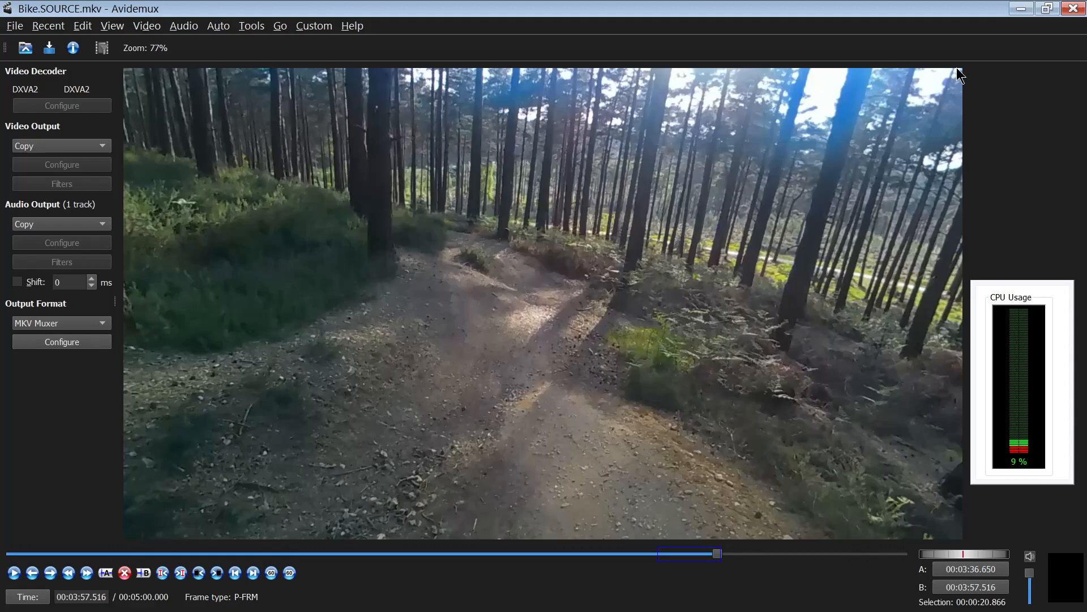
- Close Avidemux, launch Firefox and open the 'Using FFmpeg with NVIDIA GPU' bookmark
left_click(1073, 12)
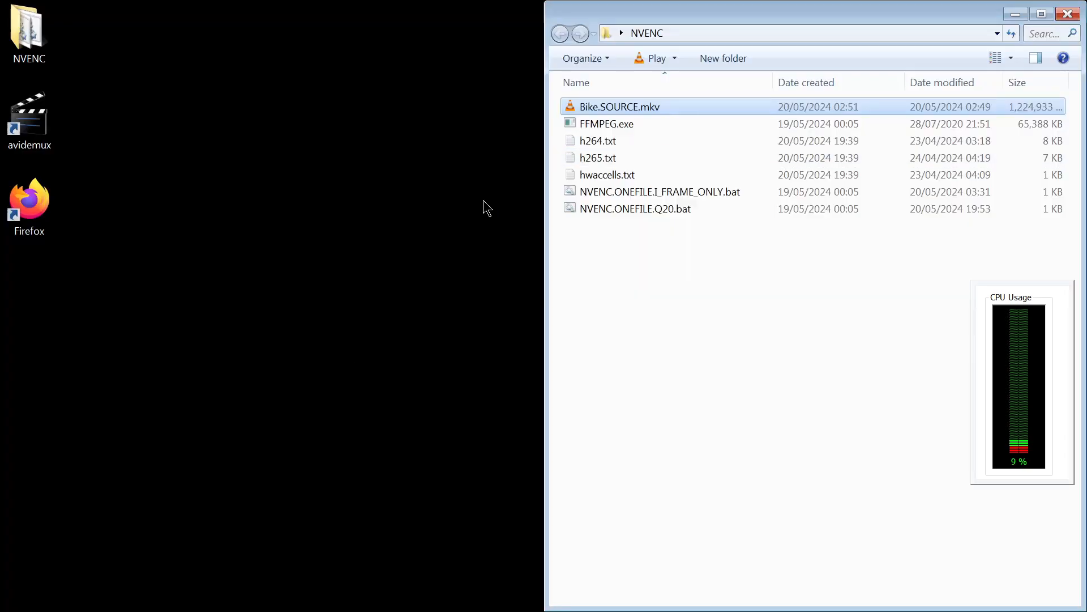
left_click(283, 380)
double_click(29, 201)
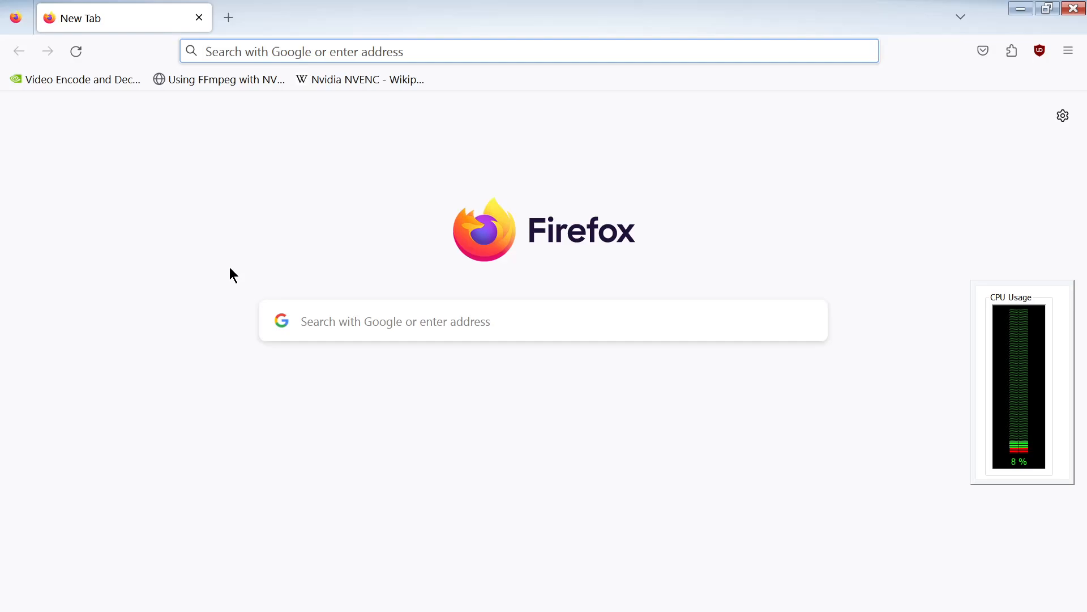
left_click(243, 85)
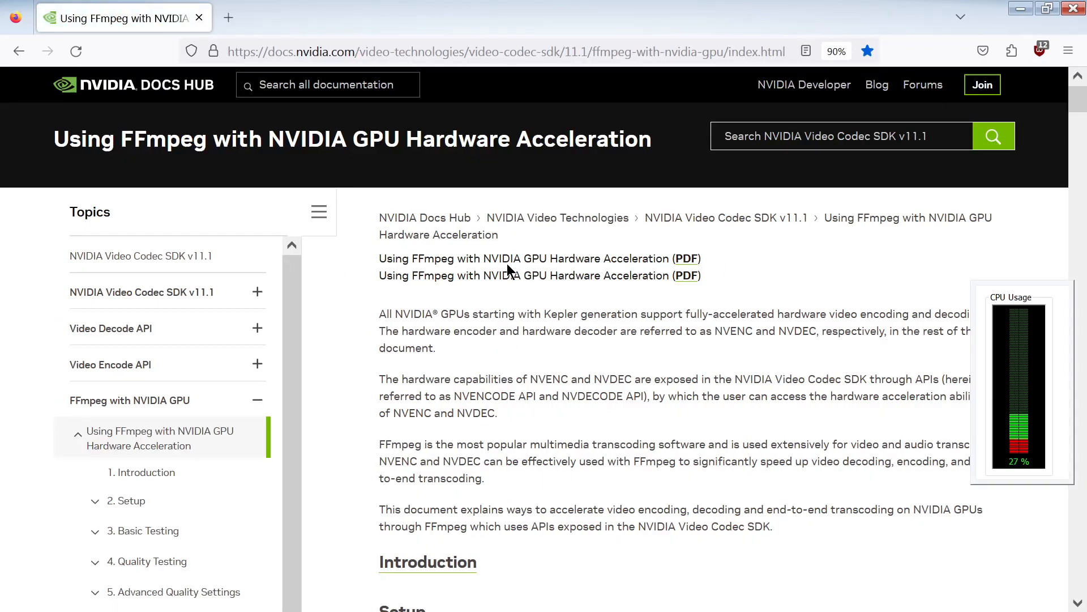
- Examine the full 1:1 HWACCEL Transcode without Scaling command on the page
scroll(458, 312, "down", 20)
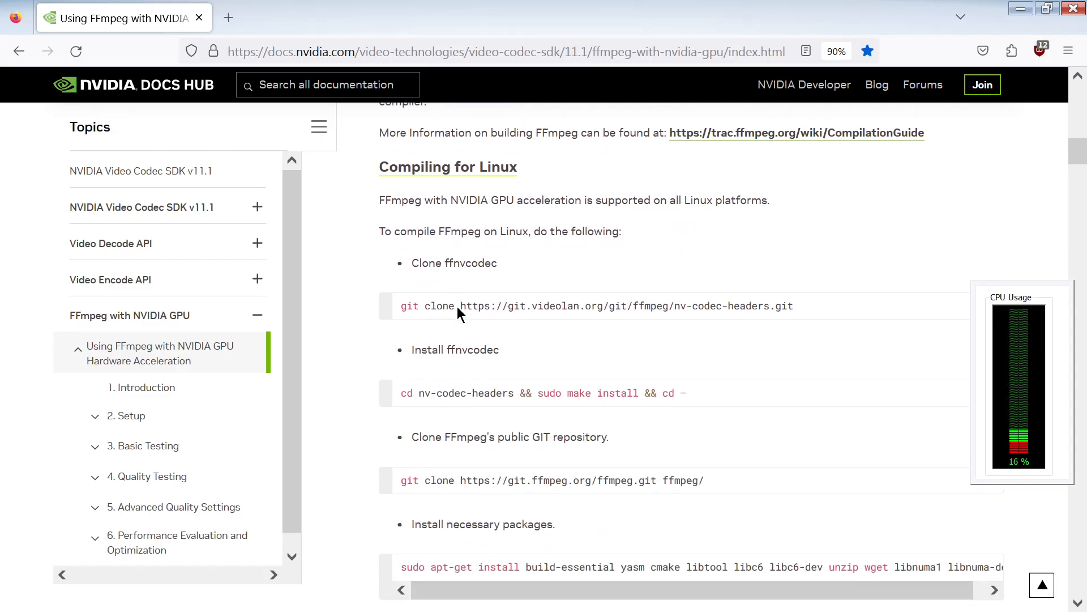
scroll(457, 304, "up", 1)
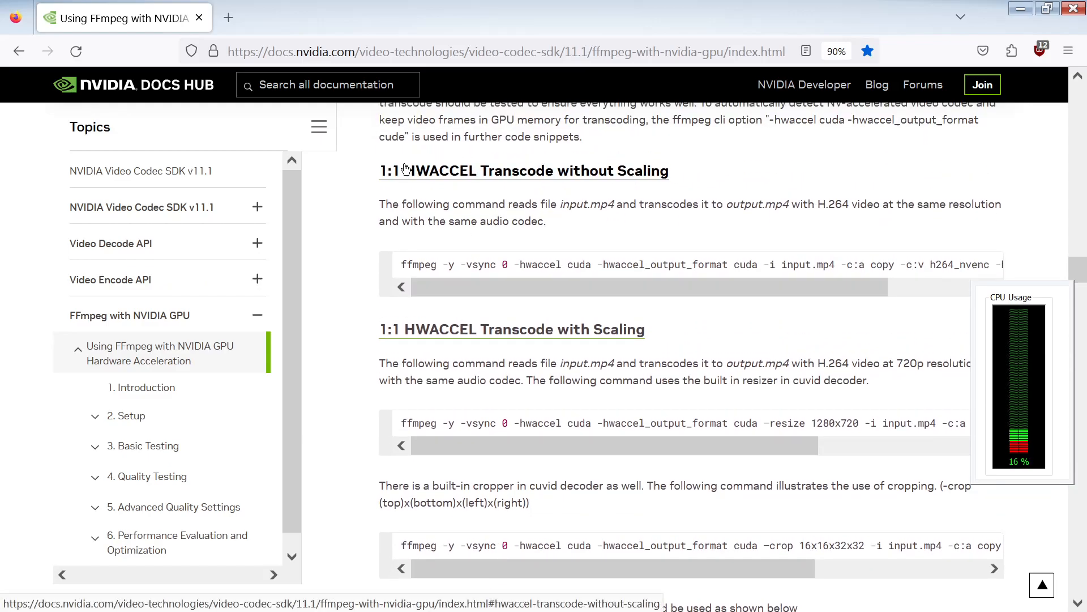
left_click_drag(718, 177, 401, 174)
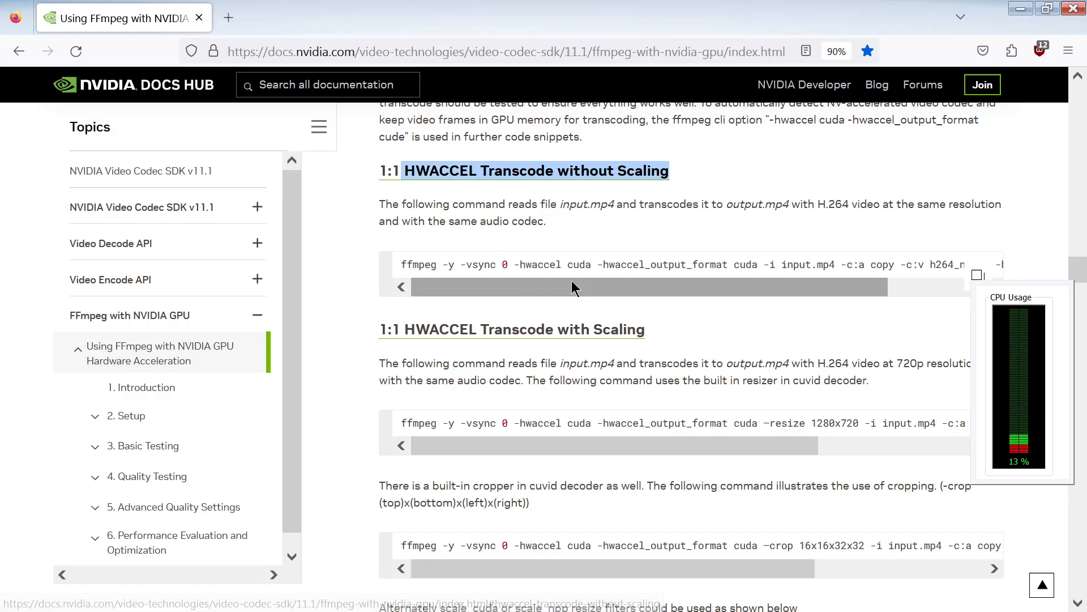
left_click_drag(400, 265, 1000, 266)
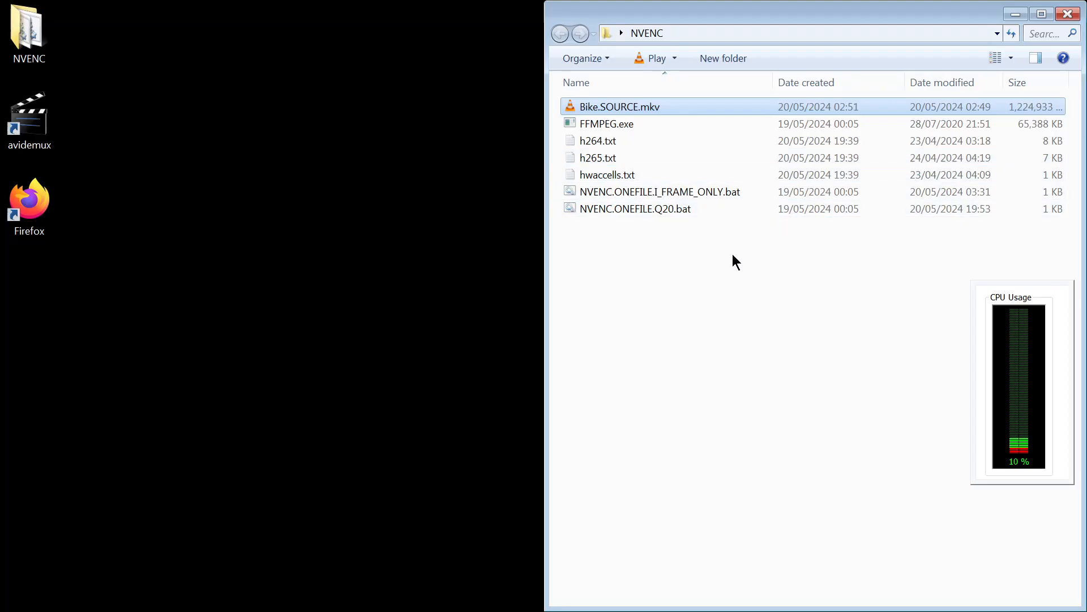
- Open NVENC.ONEFILE.I_FRAME_ONLY.bat for editing in Notepad++
left_click(687, 196)
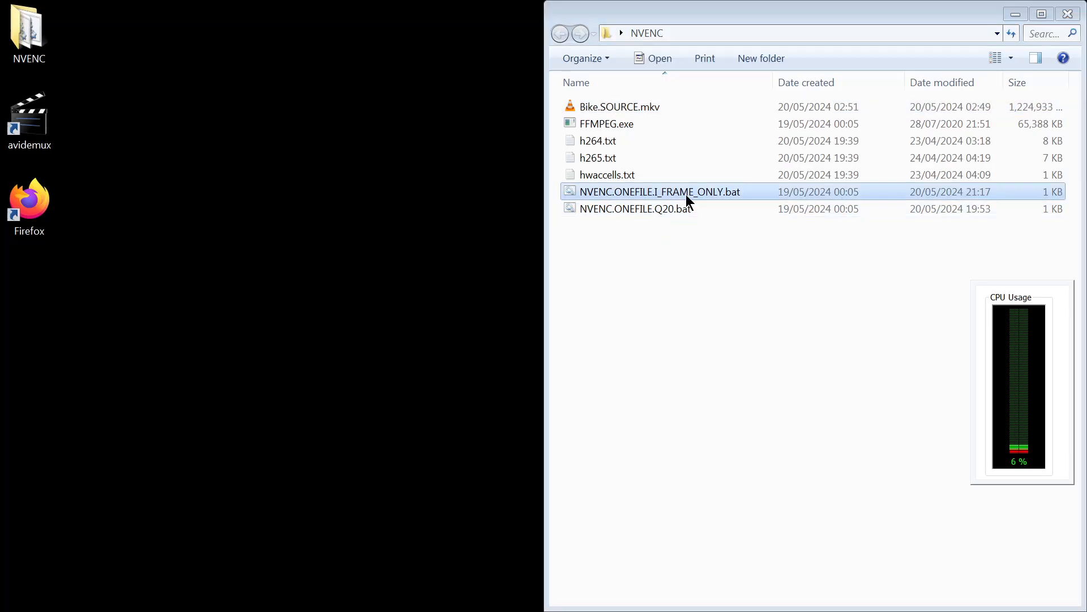
right_click(648, 195)
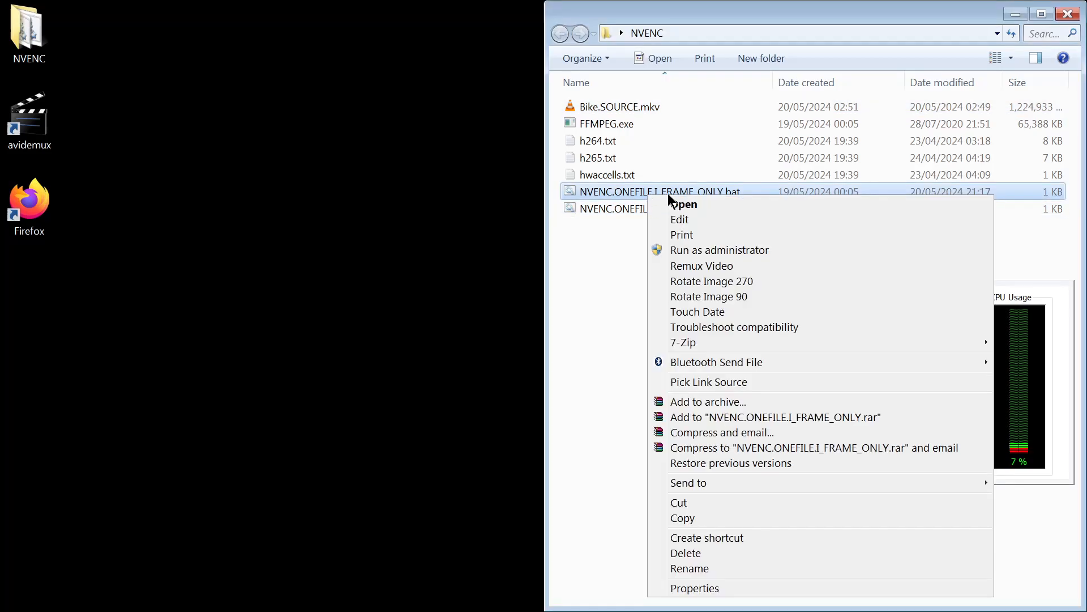
left_click(692, 219)
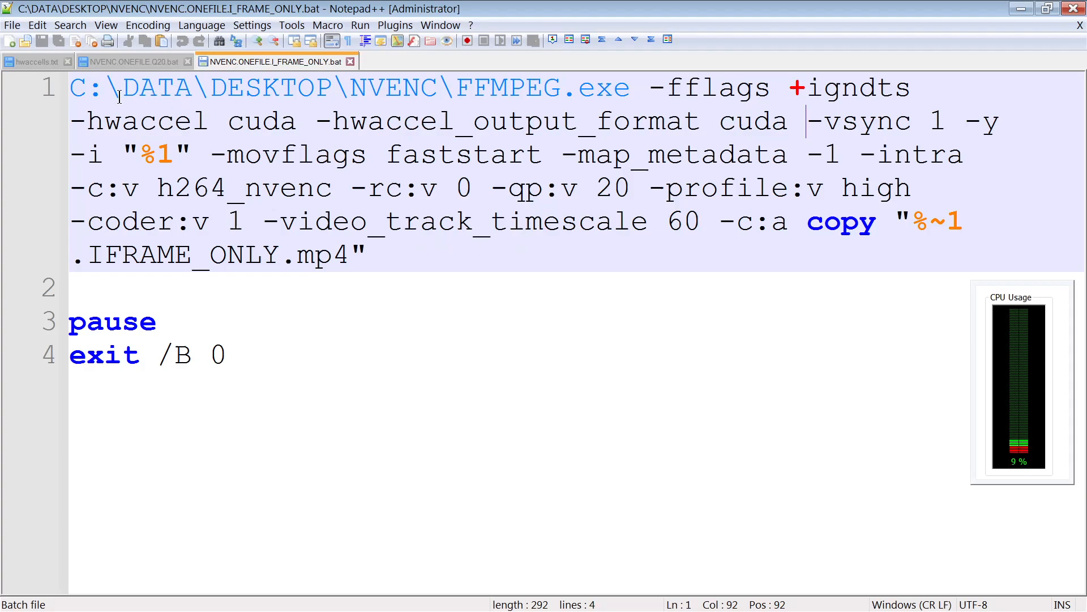
left_click(555, 168)
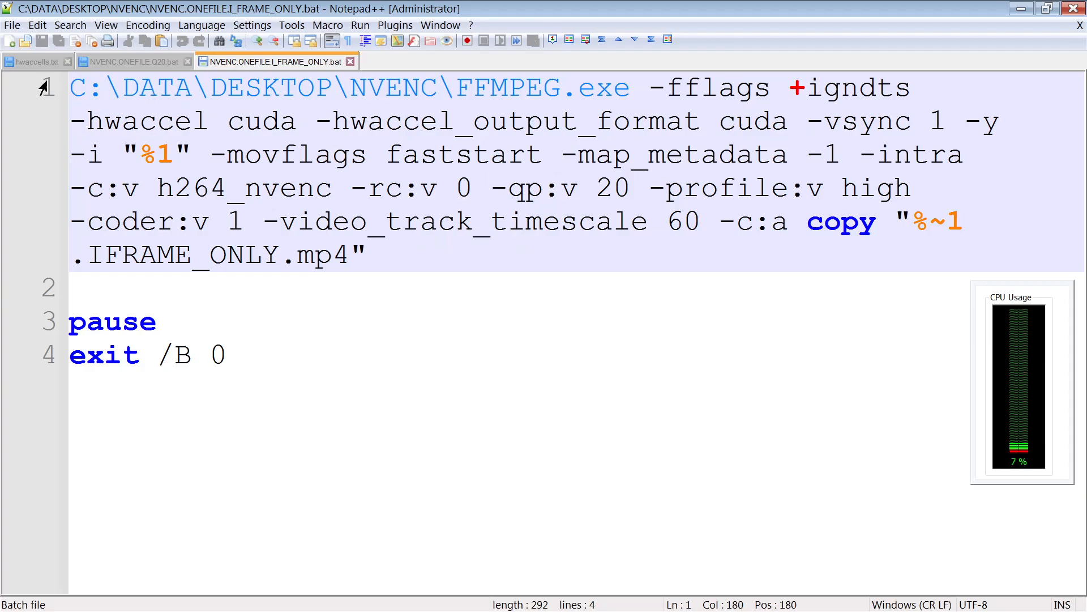
- Examine the input, -intra and video encoder options of the FFmpeg command alongside Avidemux's video output encoder list
left_click_drag(649, 88, 788, 127)
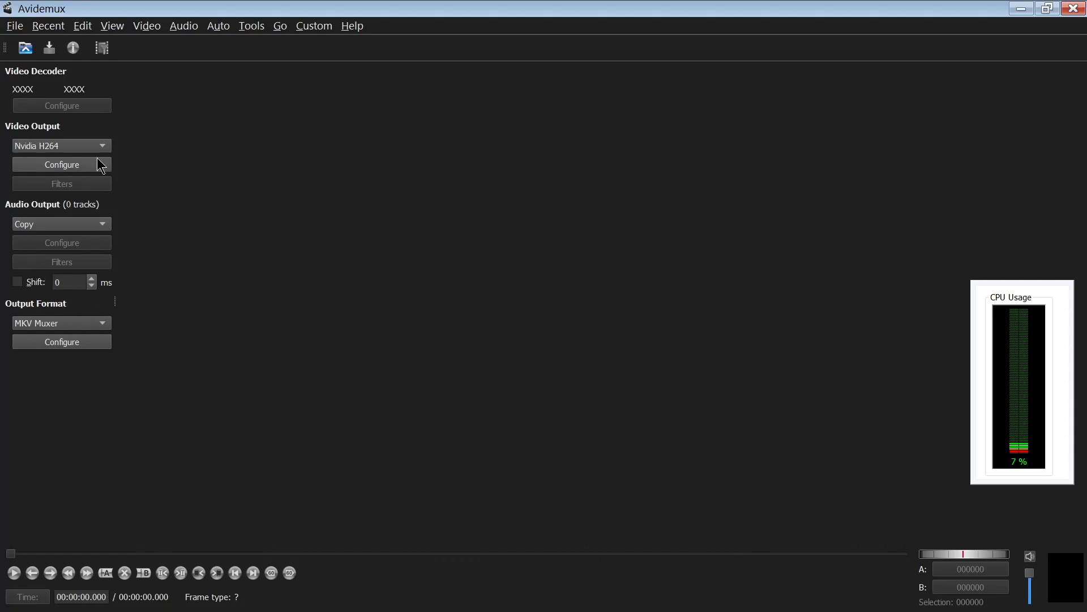
left_click(70, 146)
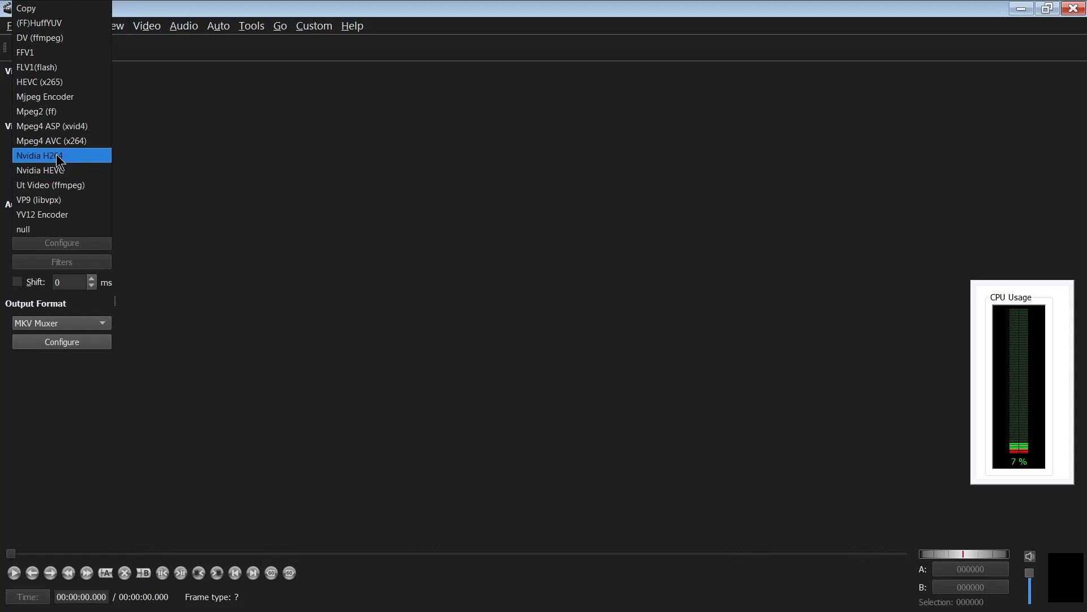
left_click(401, 143)
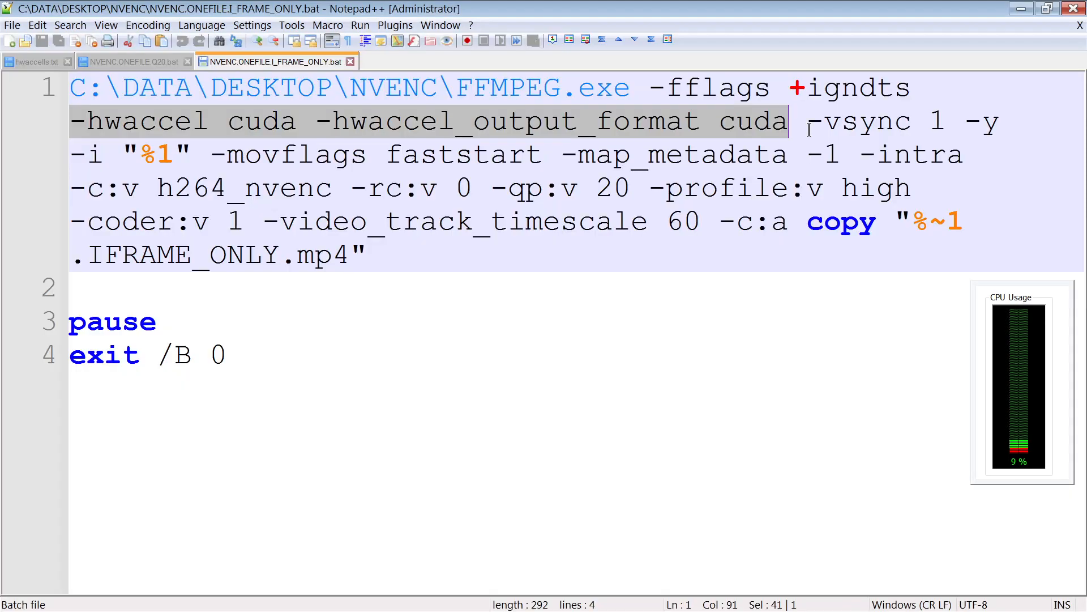
left_click_drag(122, 153, 193, 148)
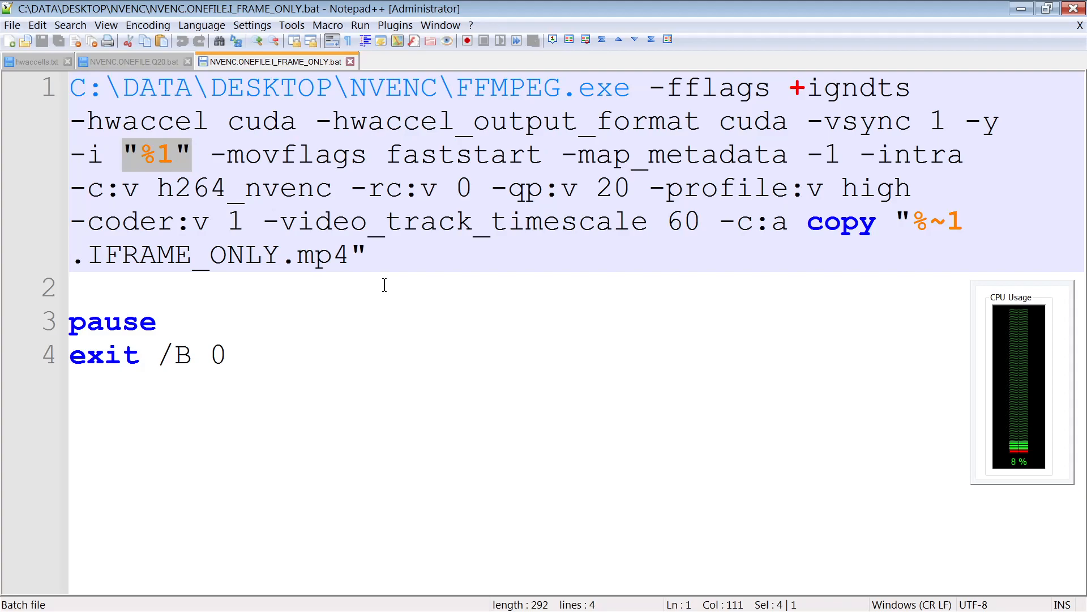
left_click(862, 154)
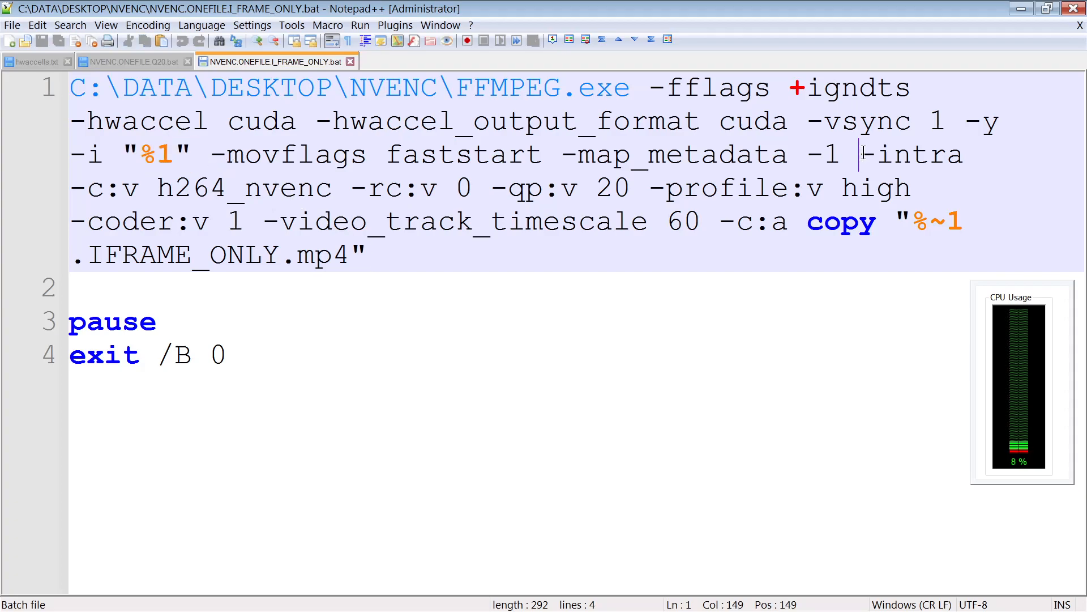
left_click_drag(863, 153, 962, 151)
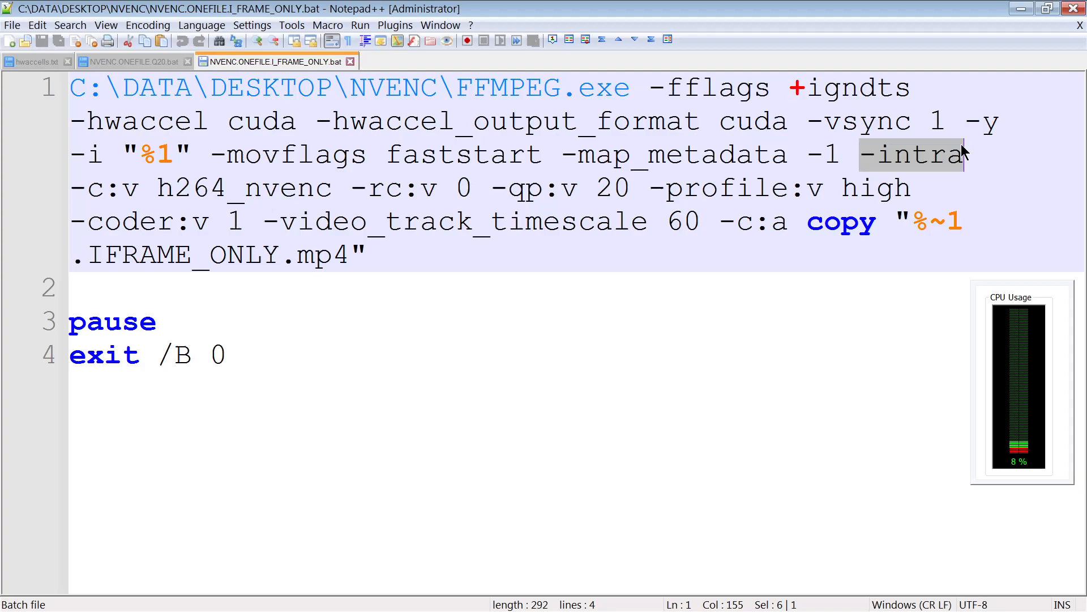
left_click_drag(72, 191, 246, 207)
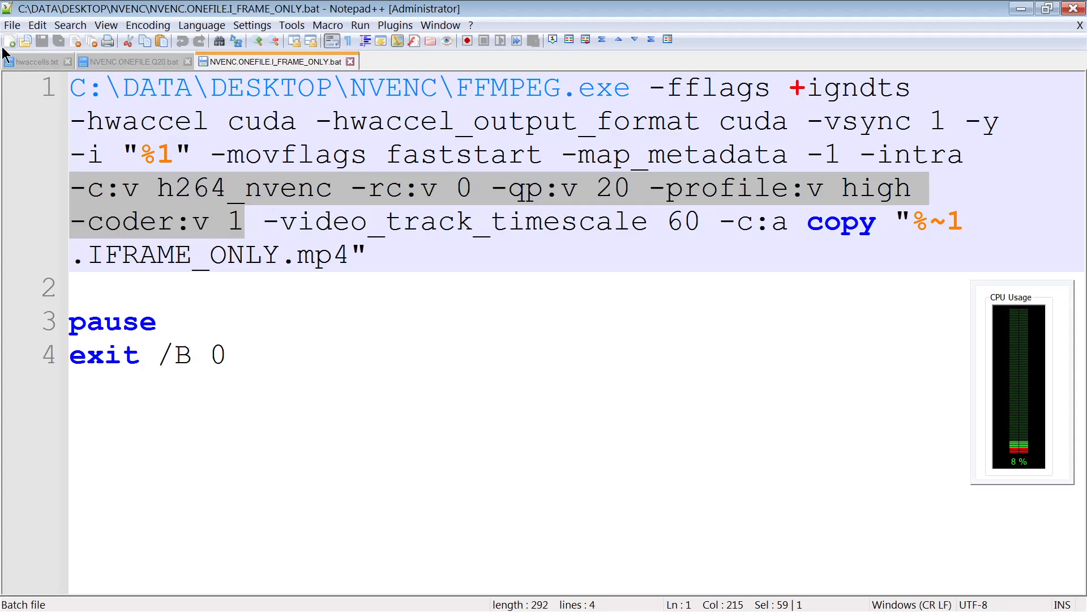
- Open h264.txt from the NVENC folder in the editor and review the h264_nvenc preset and rate-control options
key("alt+Tab")
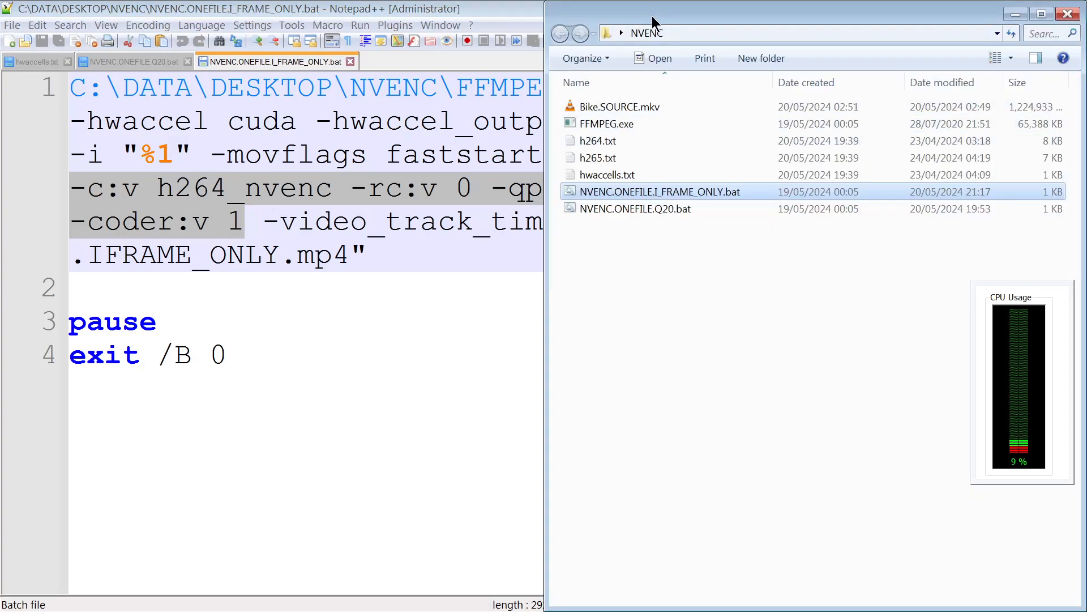
left_click_drag(664, 18, 1086, 212)
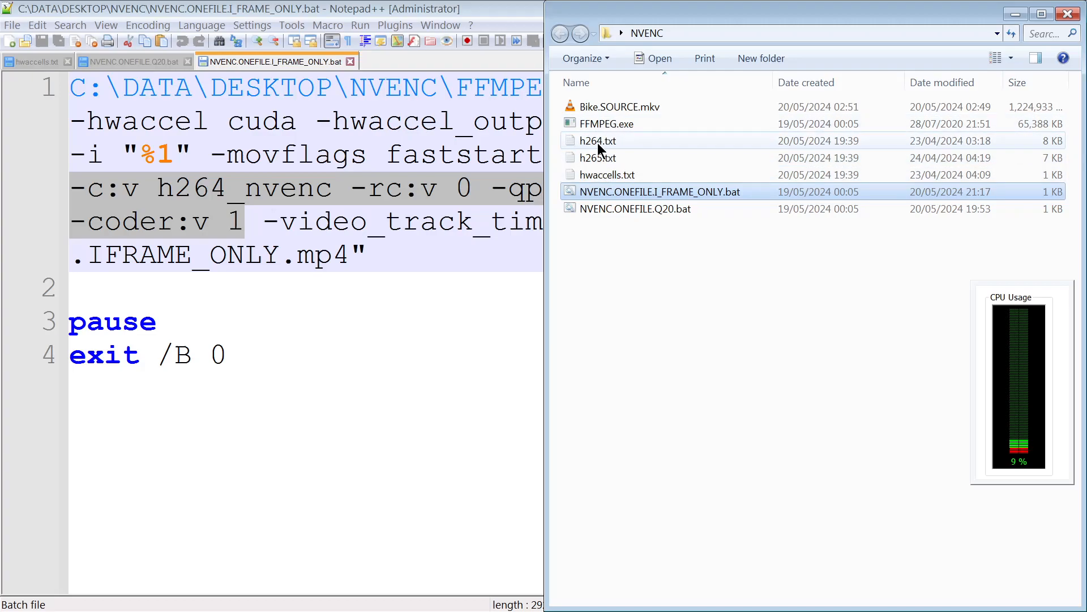
left_click_drag(599, 145, 416, 58)
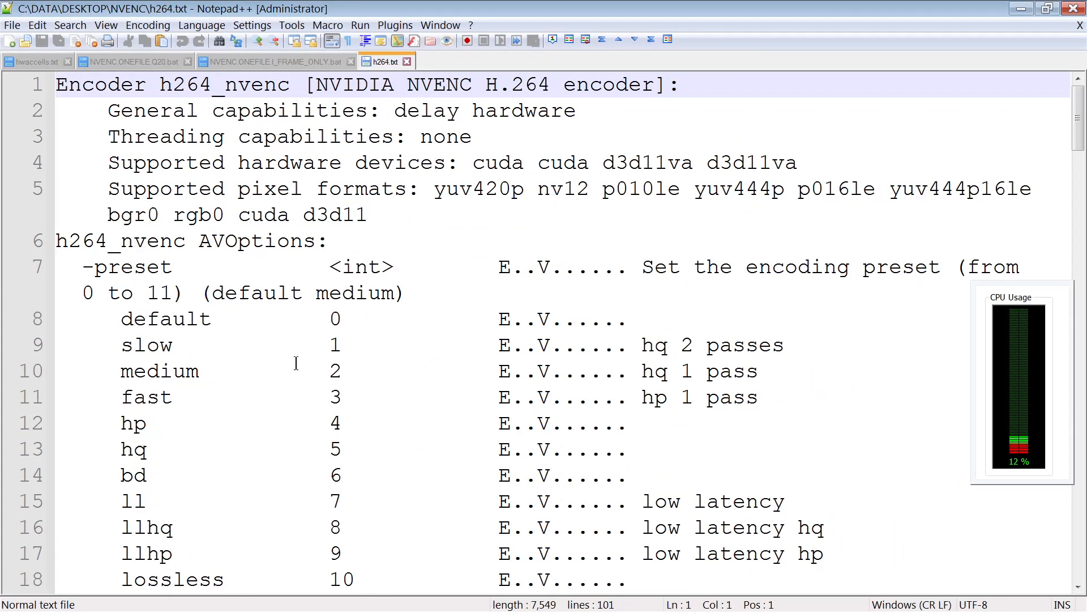
scroll(296, 363, "down", 2)
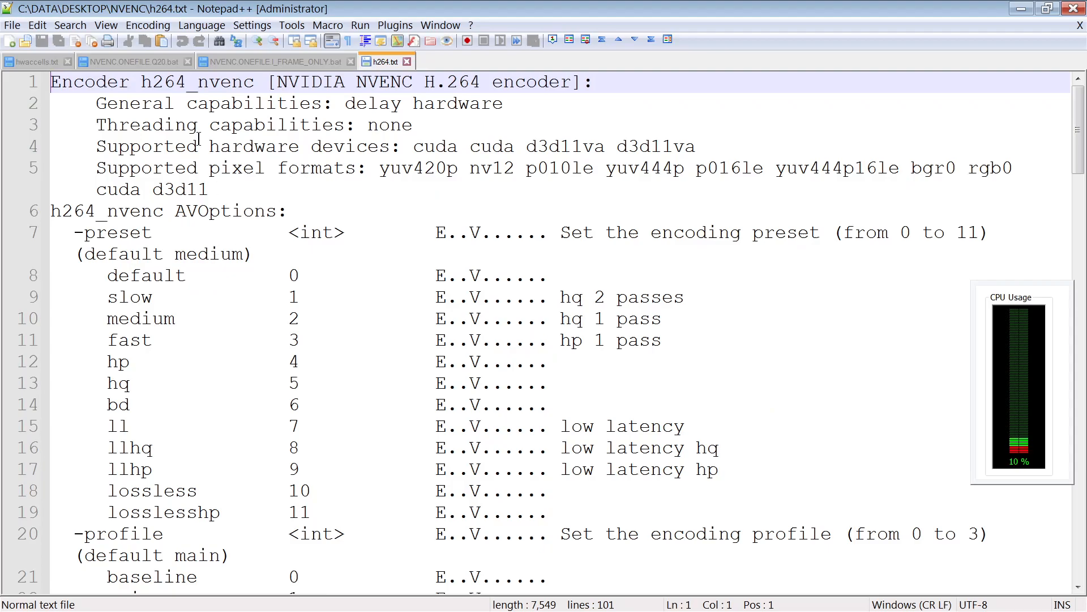
scroll(168, 328, "down", 9)
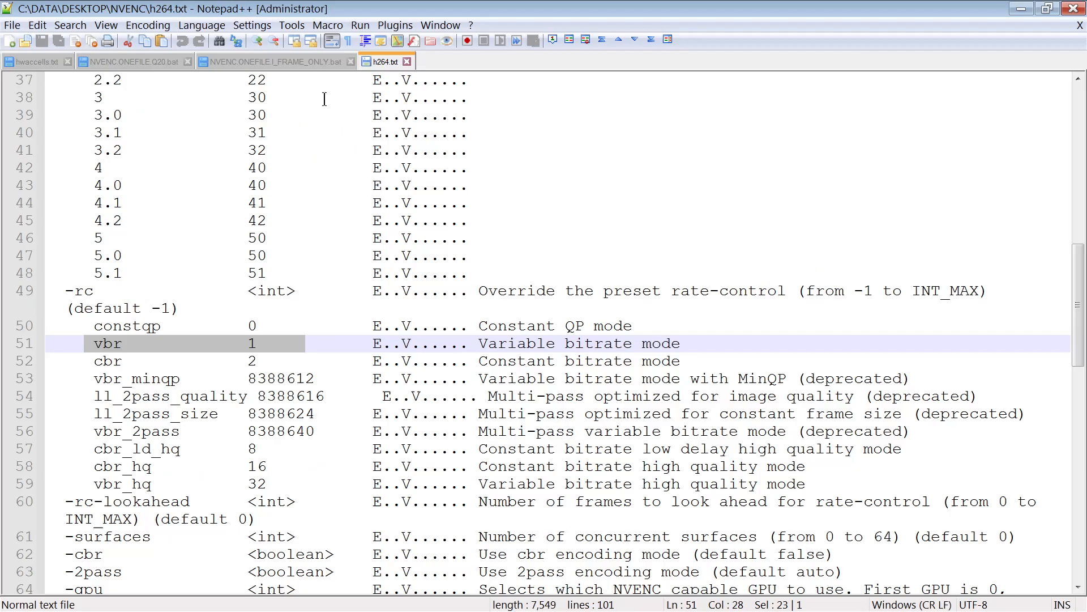
- Return to the I-frame-only batch file and examine its -intra, h264_nvenc, -rc:v 0 and -qp:v 20 options
left_click(271, 63)
scroll(287, 340, "up", 3)
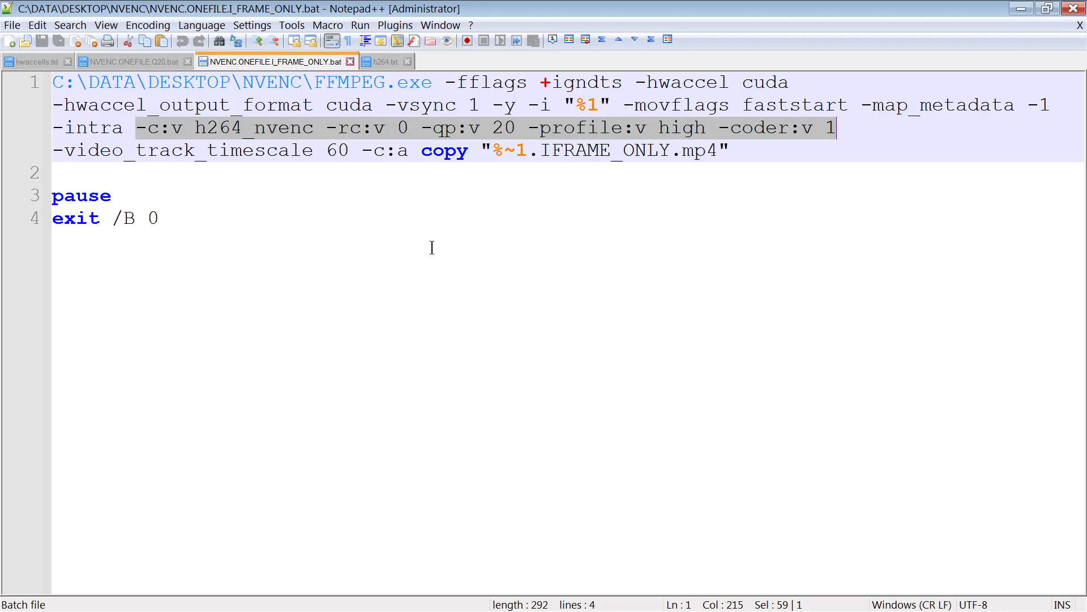
left_click(321, 132)
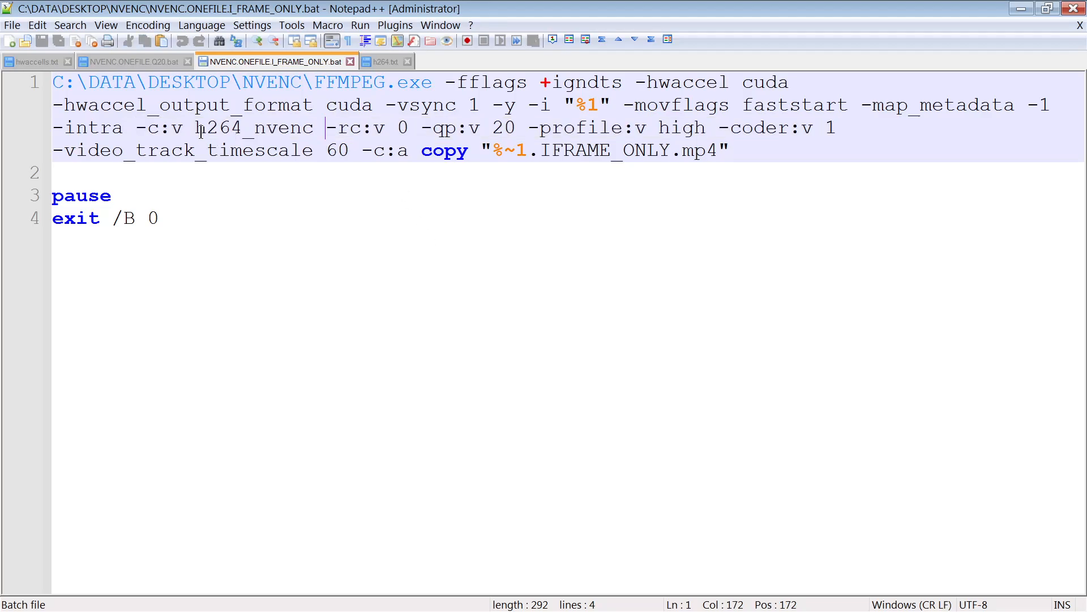
left_click_drag(314, 83, 431, 85)
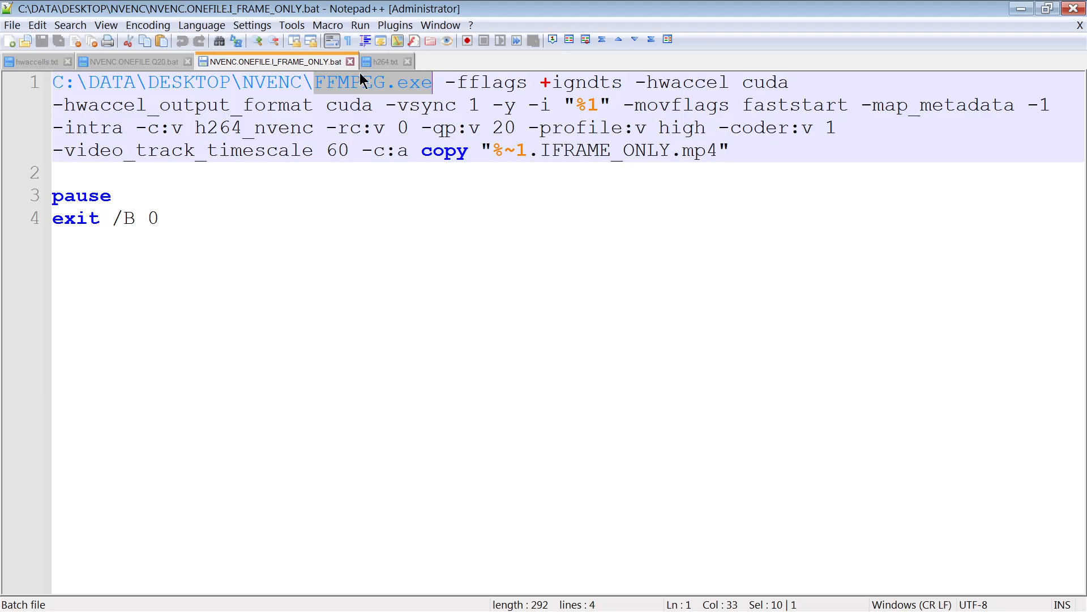
left_click_drag(329, 124, 406, 138)
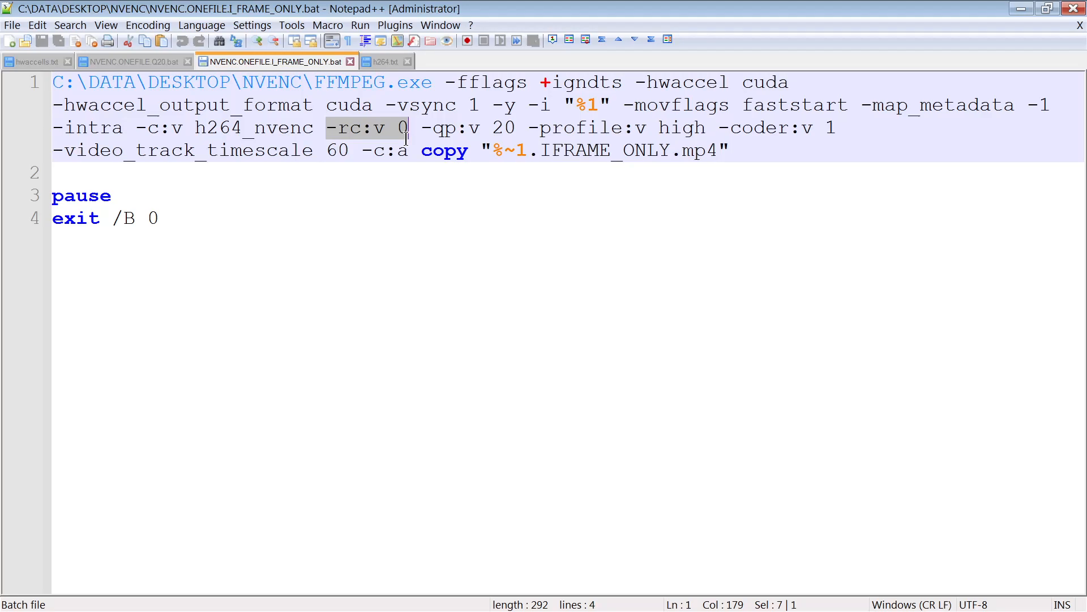
left_click_drag(57, 126, 128, 125)
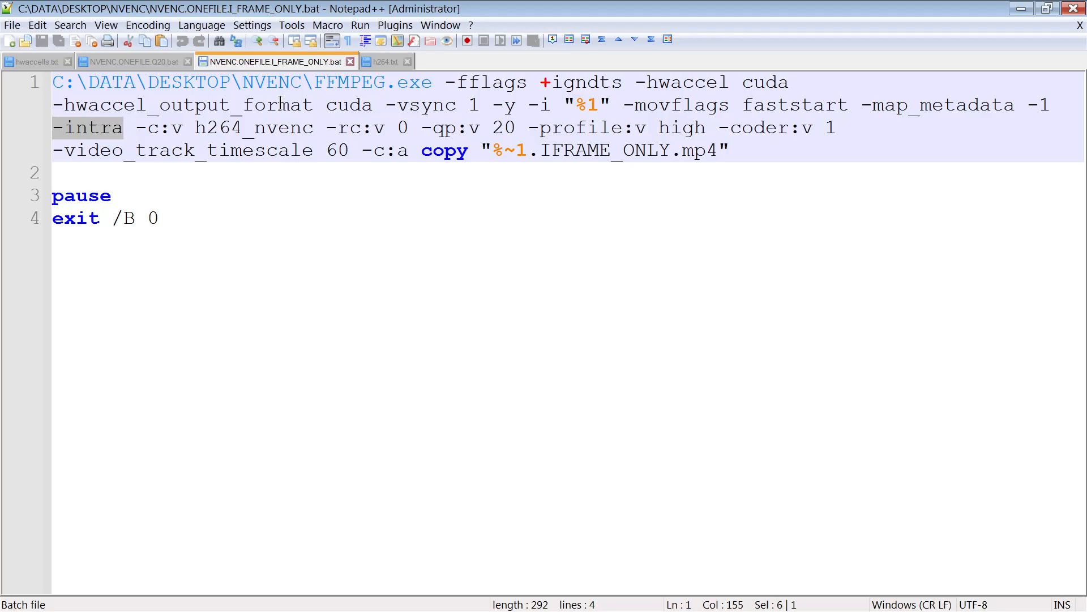
left_click(171, 149)
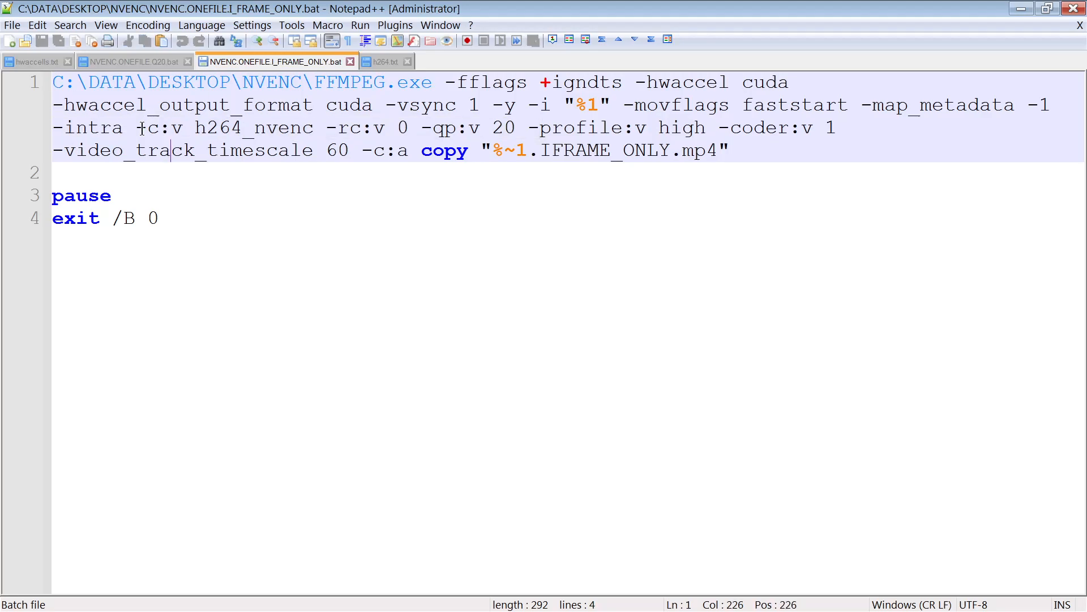
left_click_drag(136, 126, 187, 127)
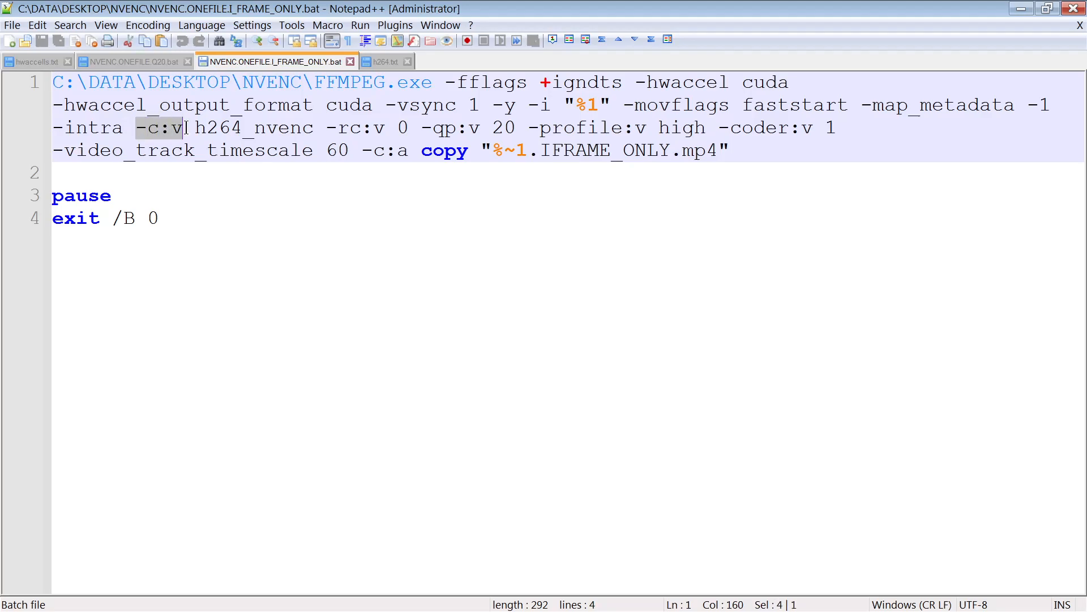
left_click(186, 128)
left_click_drag(195, 128, 314, 127)
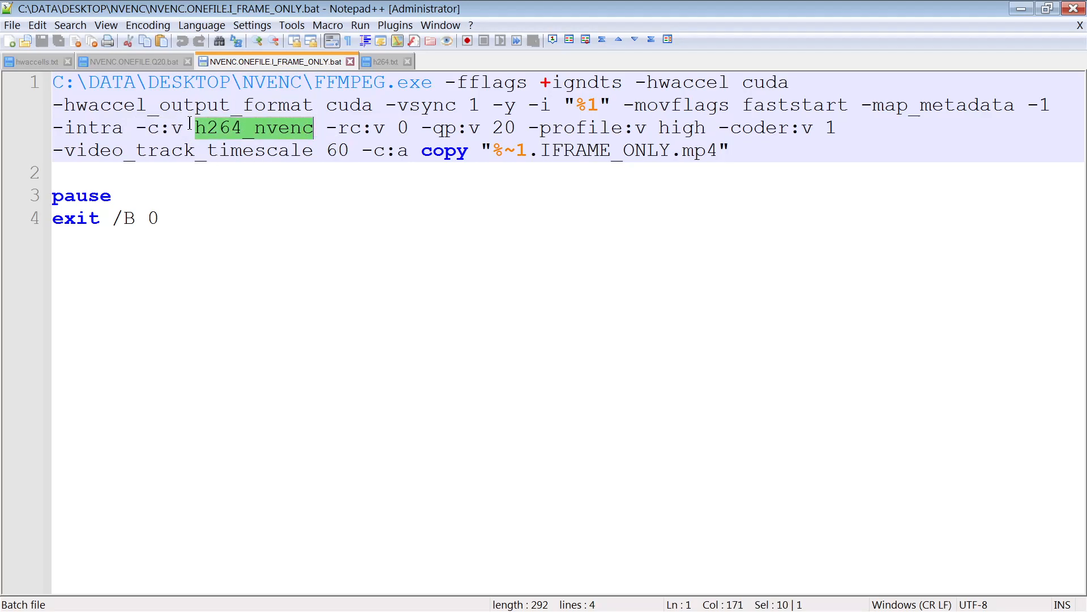
left_click_drag(326, 127, 409, 128)
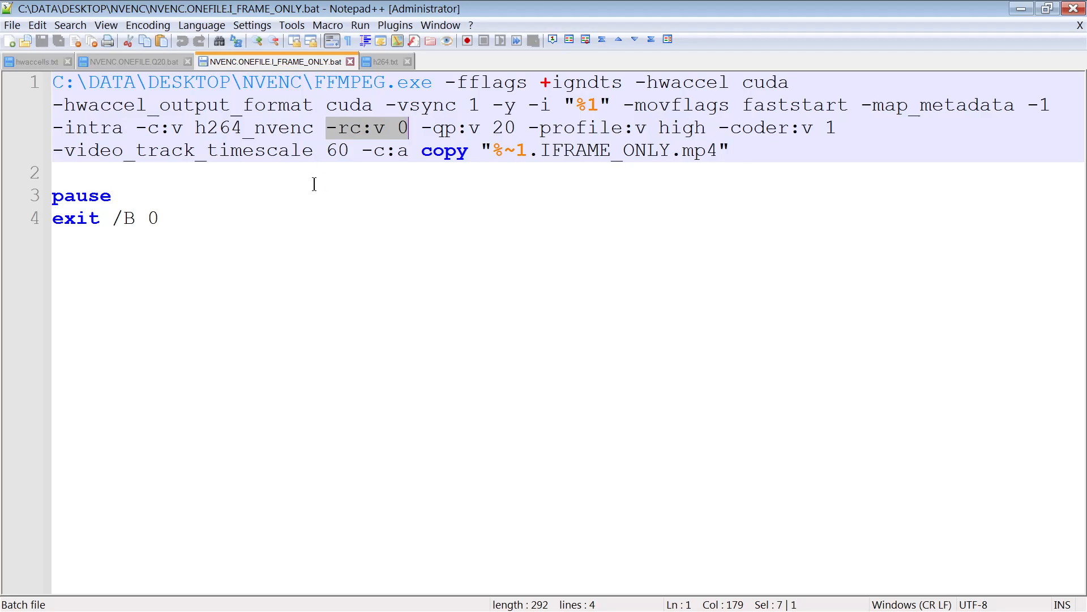
left_click_drag(493, 127, 515, 127)
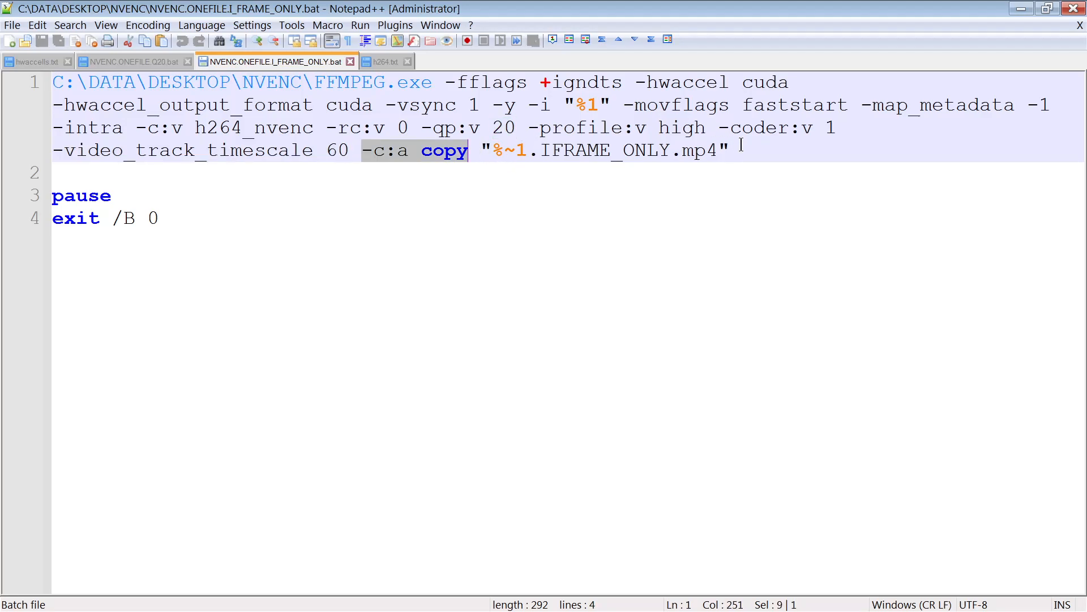
- Examine the output file name expression "%~1.IFRAME_ONLY.mp4" in the batch command
left_click_drag(734, 148, 480, 152)
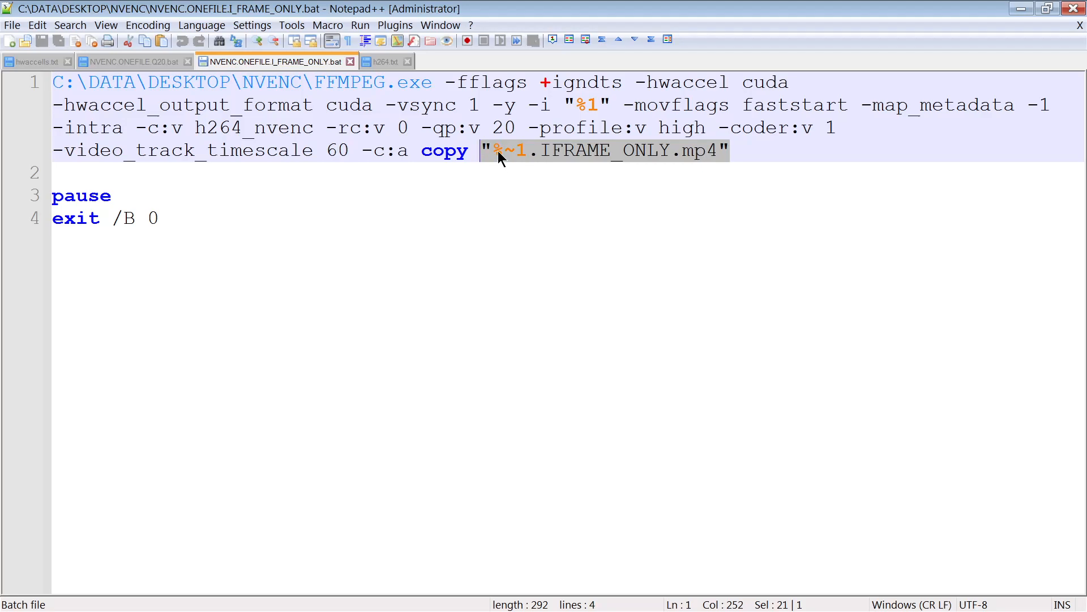
left_click(635, 150)
left_click(500, 151)
left_click_drag(498, 150, 528, 152)
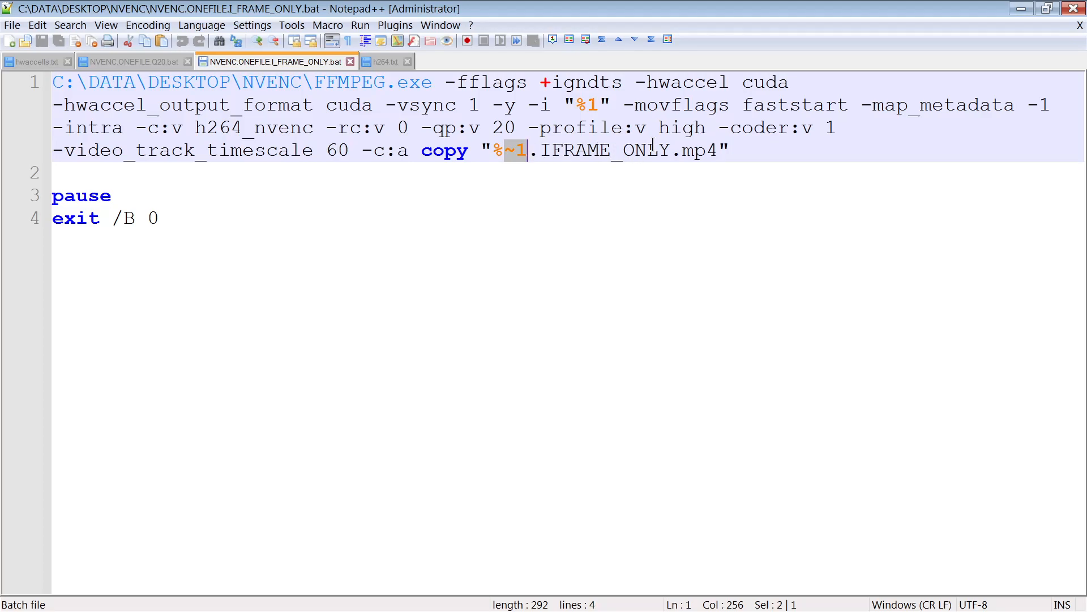
left_click_drag(731, 151, 482, 150)
left_click(531, 151)
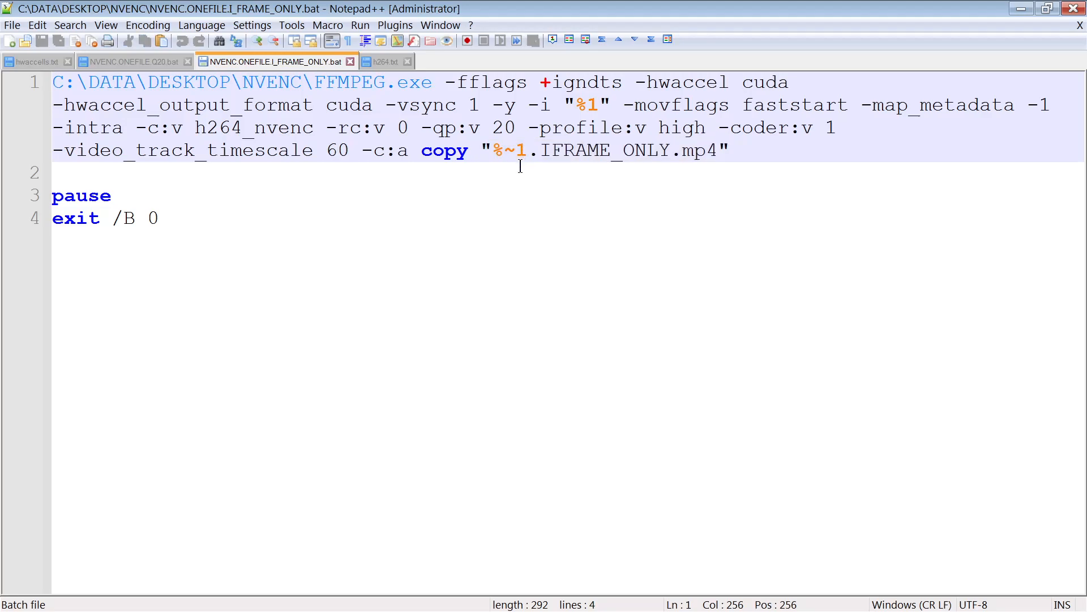
left_click_drag(504, 152, 521, 154)
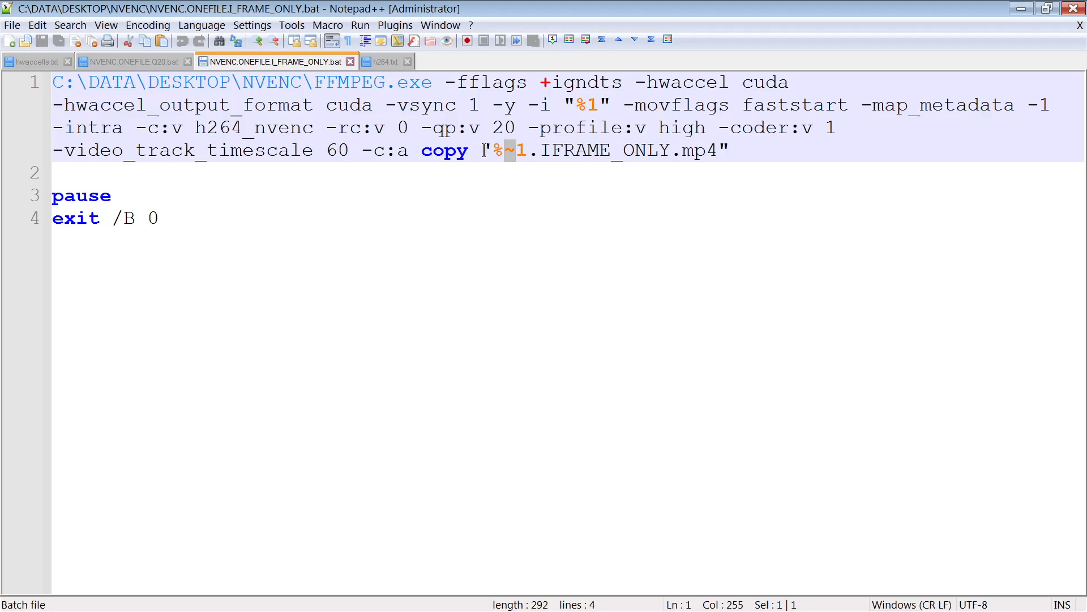
left_click(560, 187)
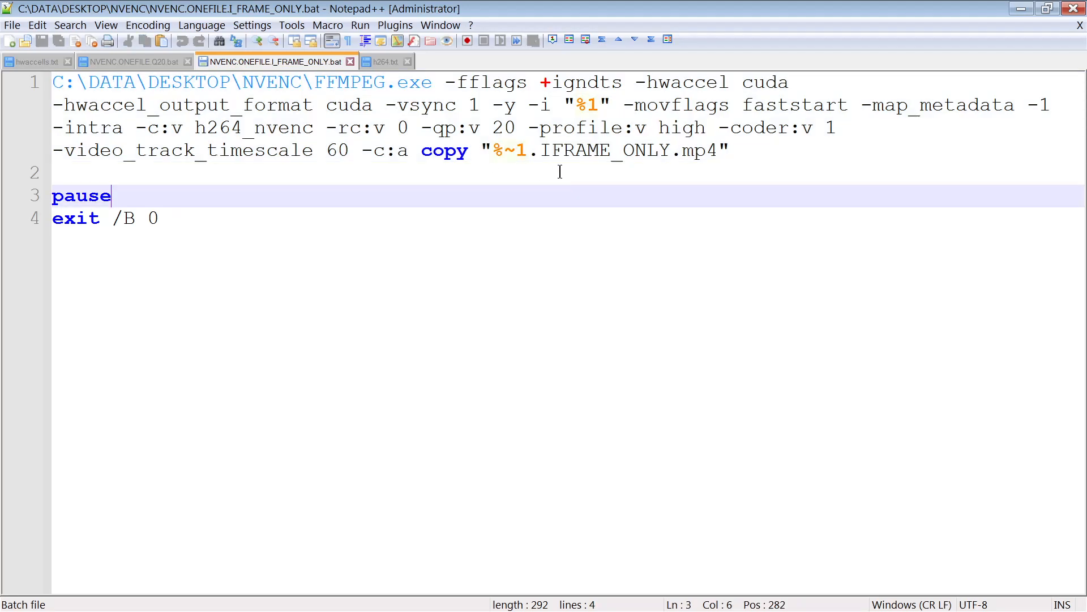
- Close the editor and transcode Bike.SOURCE.mkv by dropping it onto NVENC.ONEFILE.I_FRAME_ONLY.bat, then close the console
key("ctrl+a")
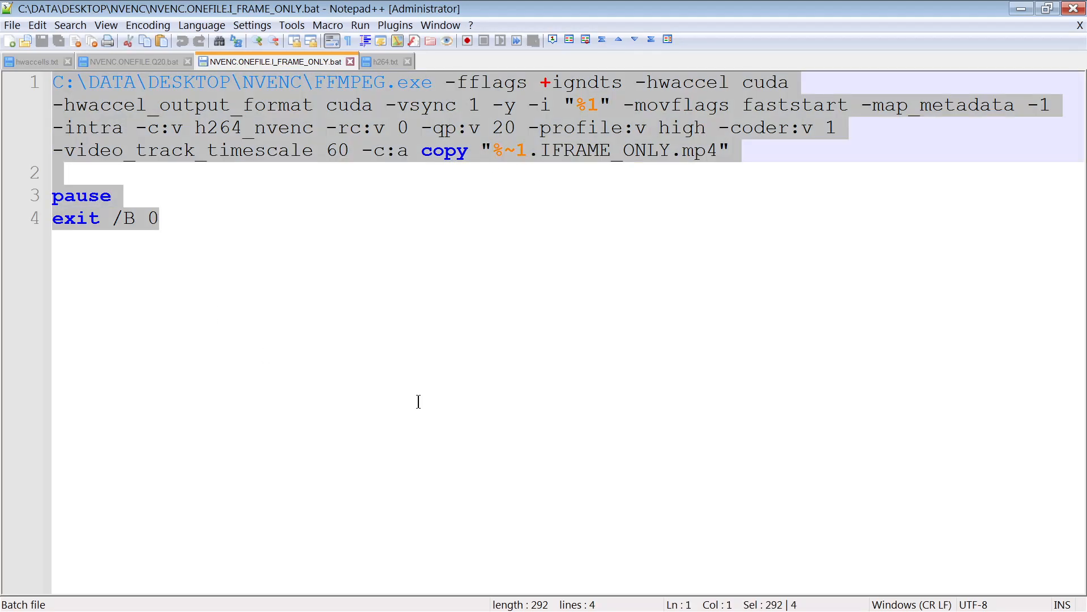
left_click(1074, 9)
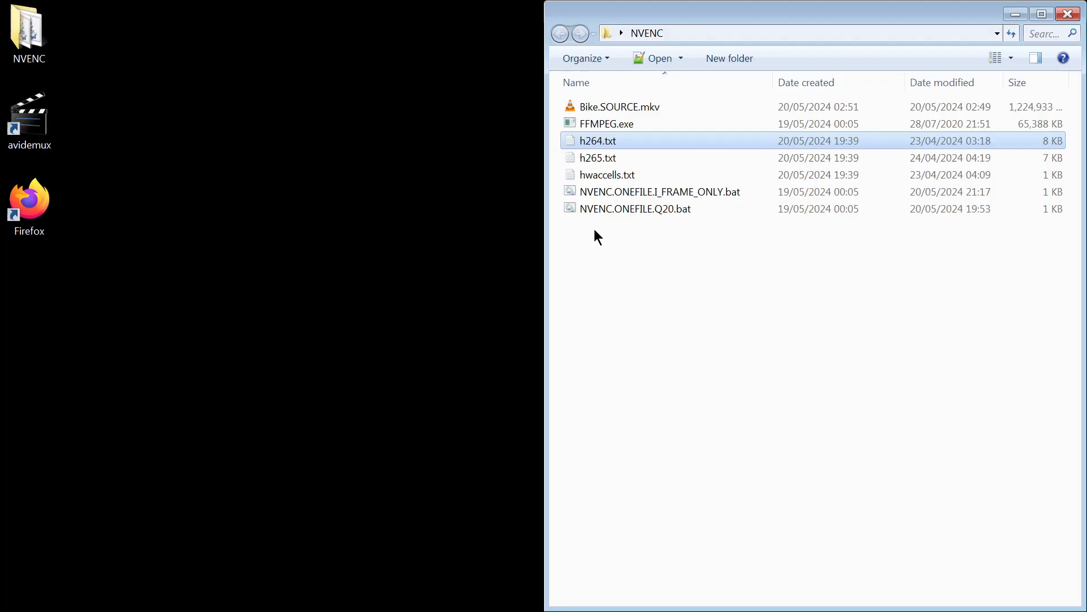
left_click(634, 105)
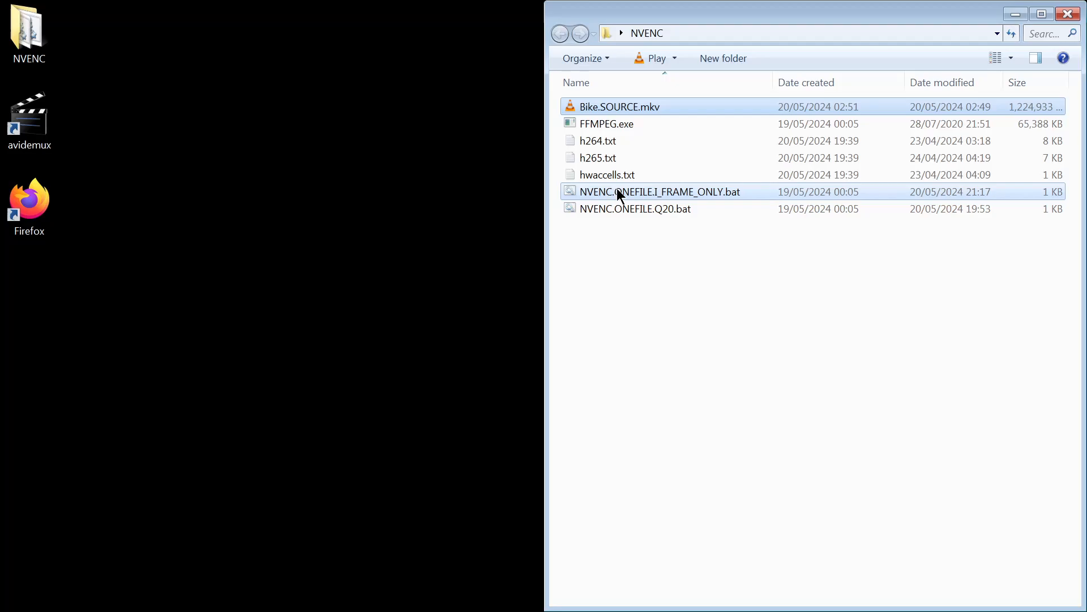
left_click_drag(619, 107, 616, 189)
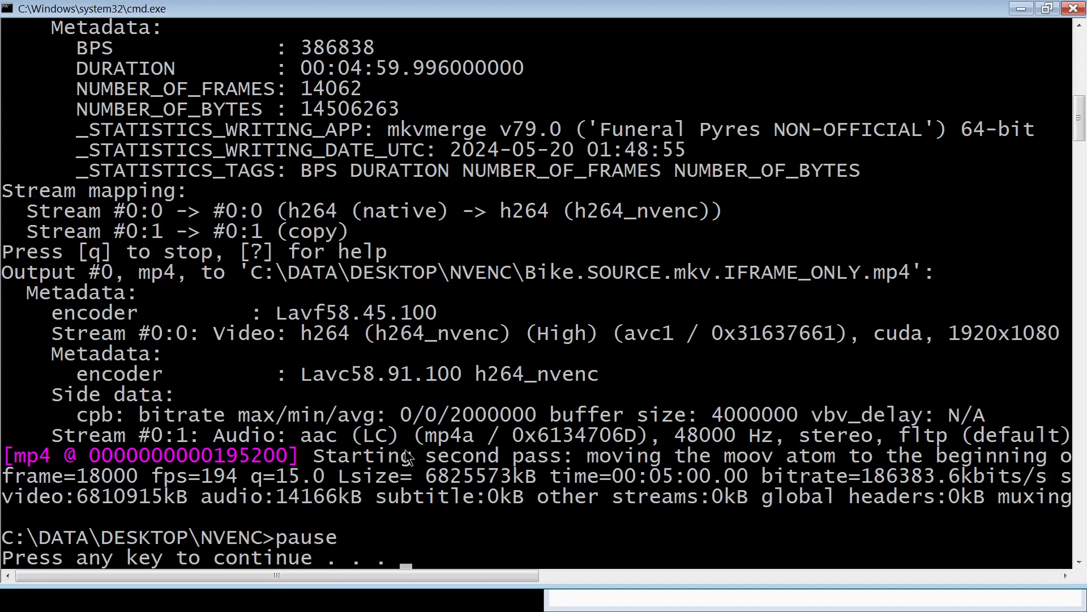
left_click(1074, 9)
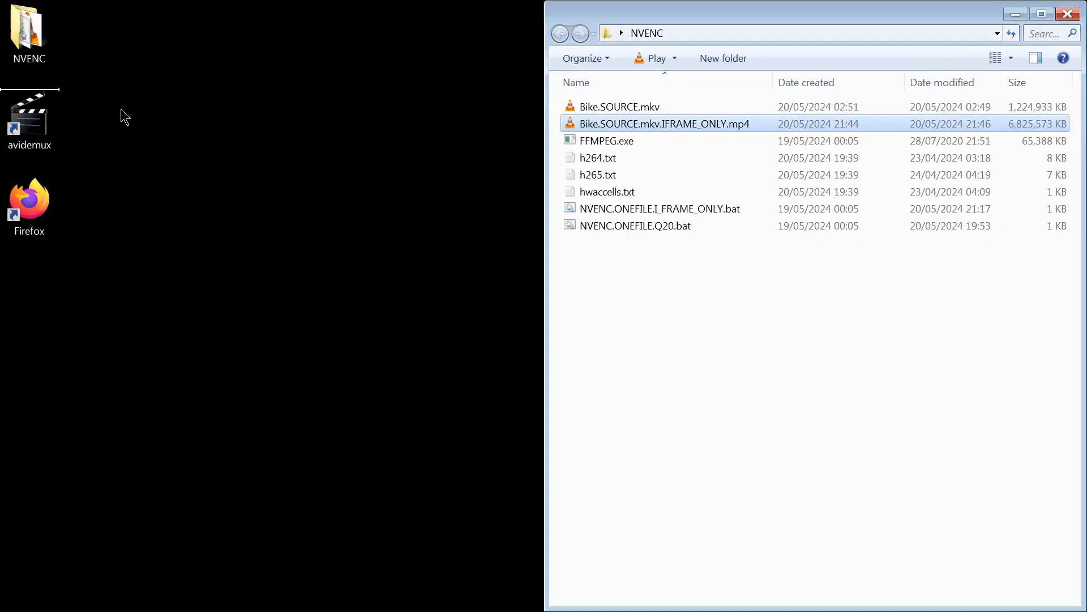
- Open Bike.SOURCE.mkv.IFRAME_ONLY.mp4 in Avidemux and step frame by frame near the one-minute mark
double_click(40, 131)
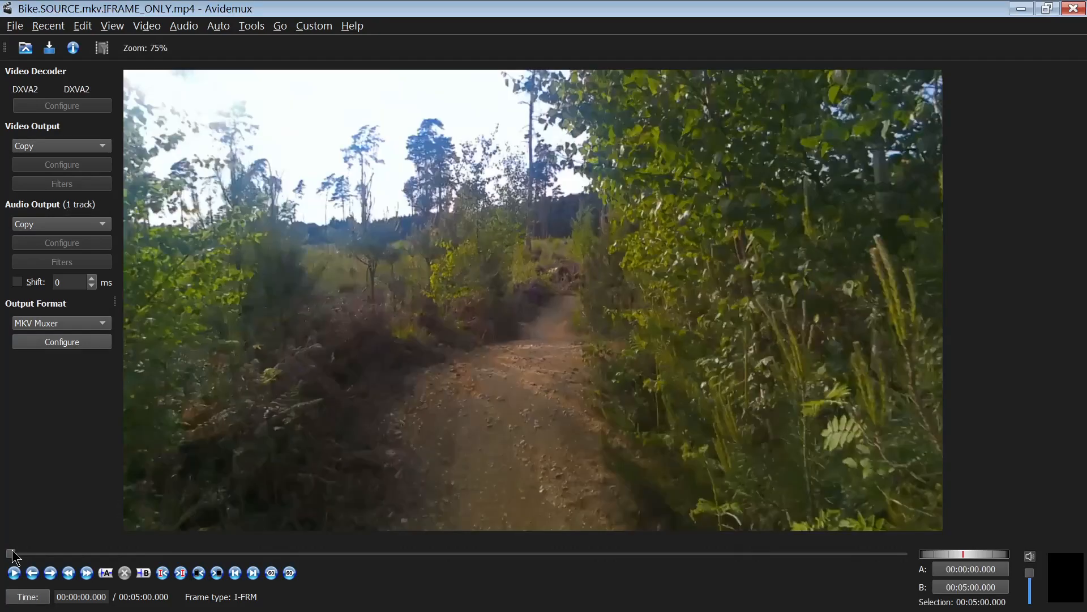
left_click_drag(10, 553, 184, 554)
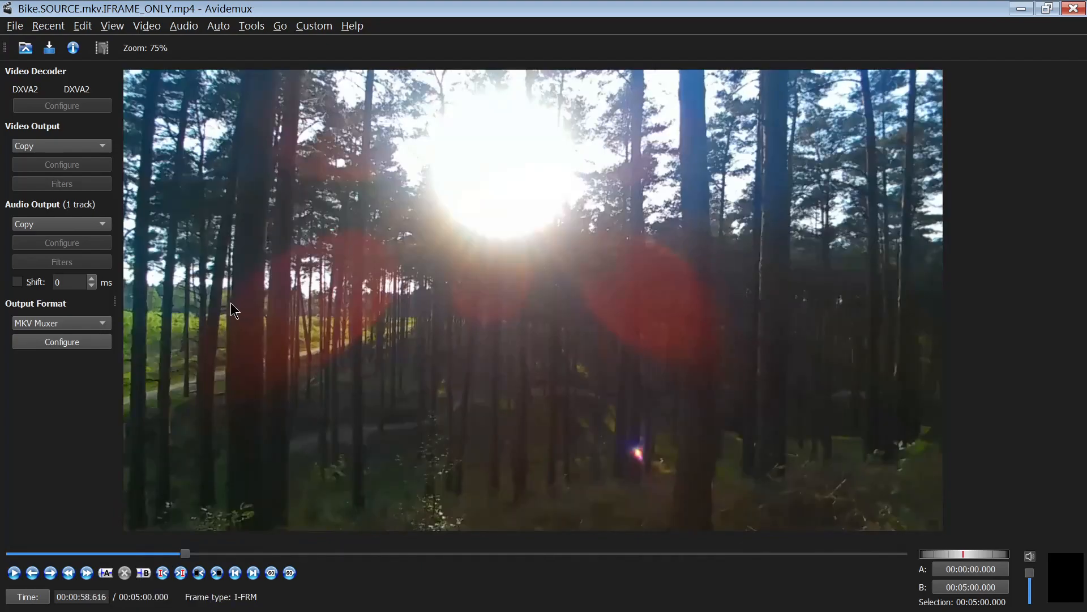
key("Right")
key("Right")
key("Right")
key("Right")
key("Right")
key("Right")
key("Right")
key("Right")
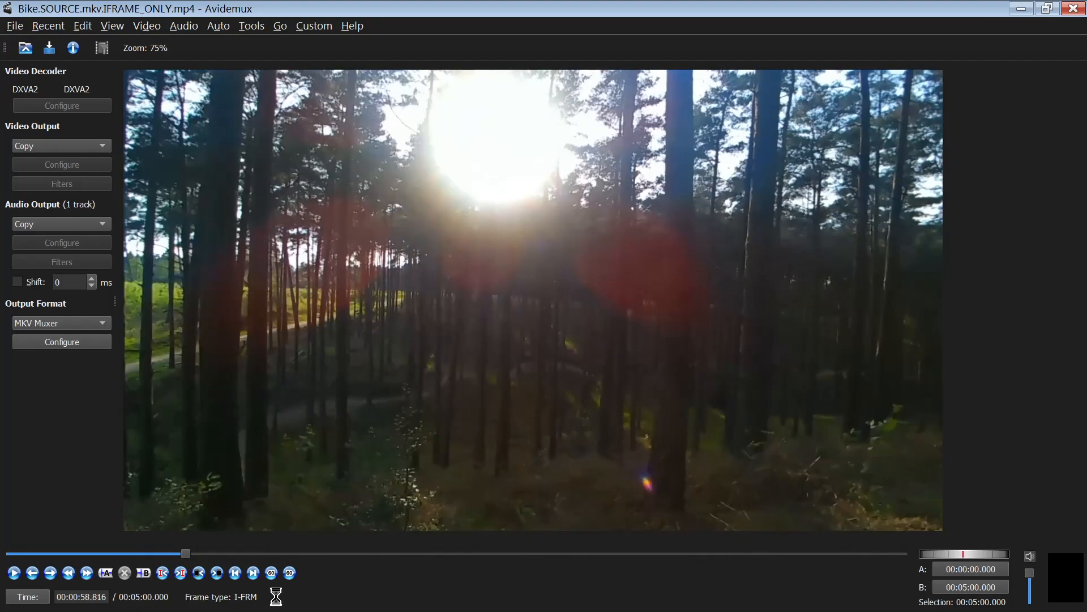
- Cut the section from 00:00:59.166 to 00:04:49.916 out of the I-frame-only video
key("Right")
key("Right")
key("Right")
key("Right")
key("Right")
key("Right")
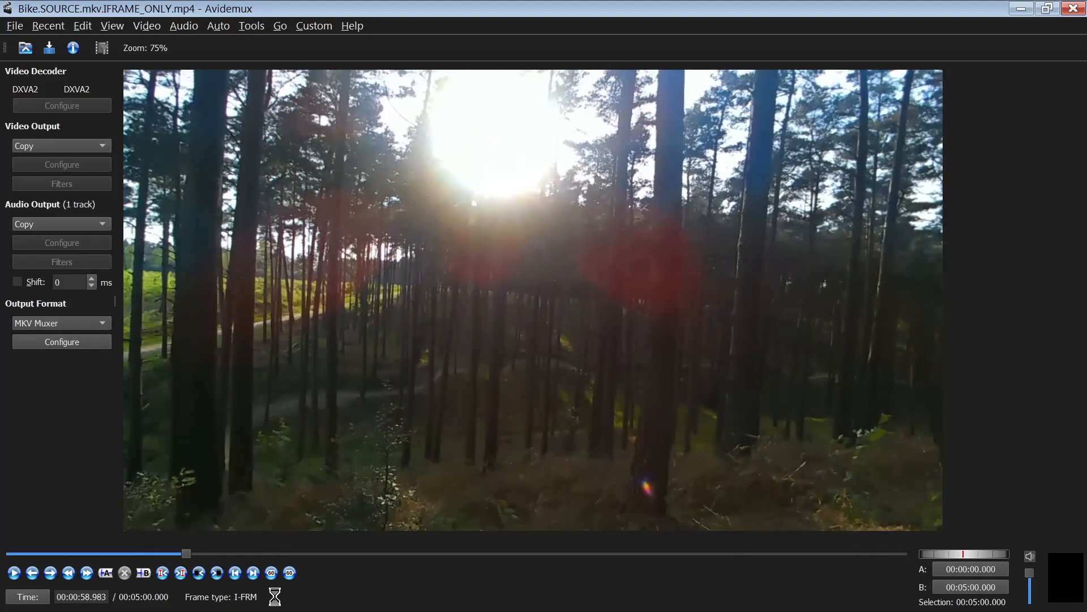
key("Right")
key("Right")
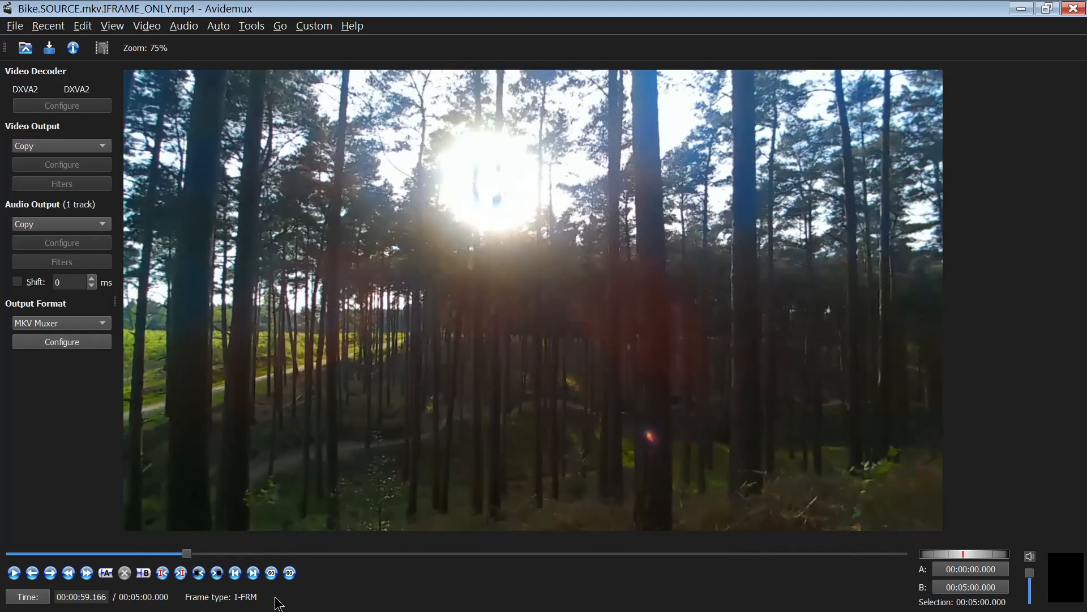
left_click(111, 573)
left_click_drag(192, 558, 871, 572)
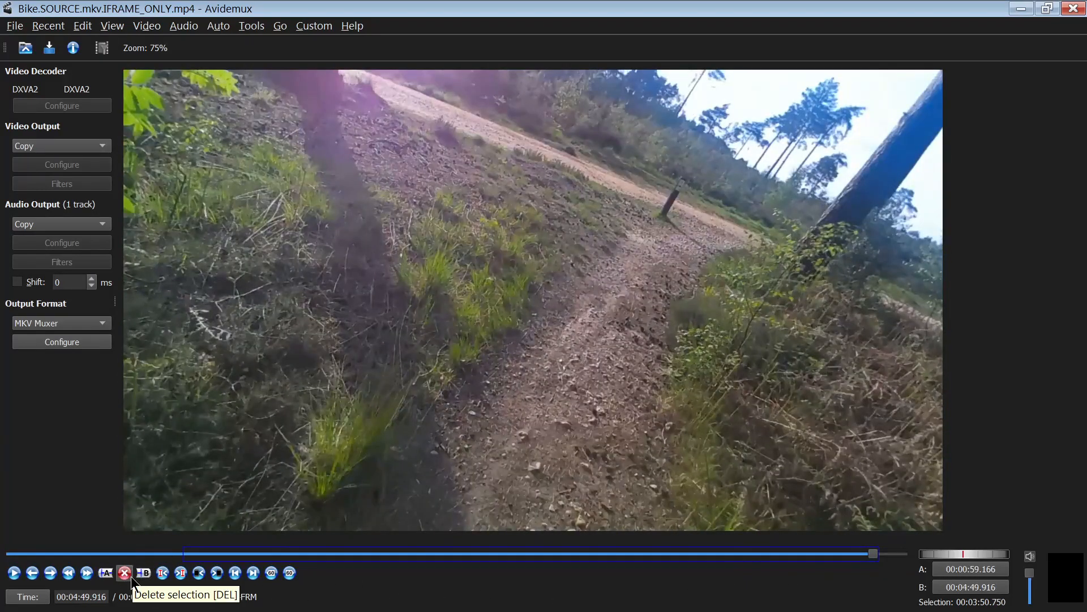
left_click(131, 576)
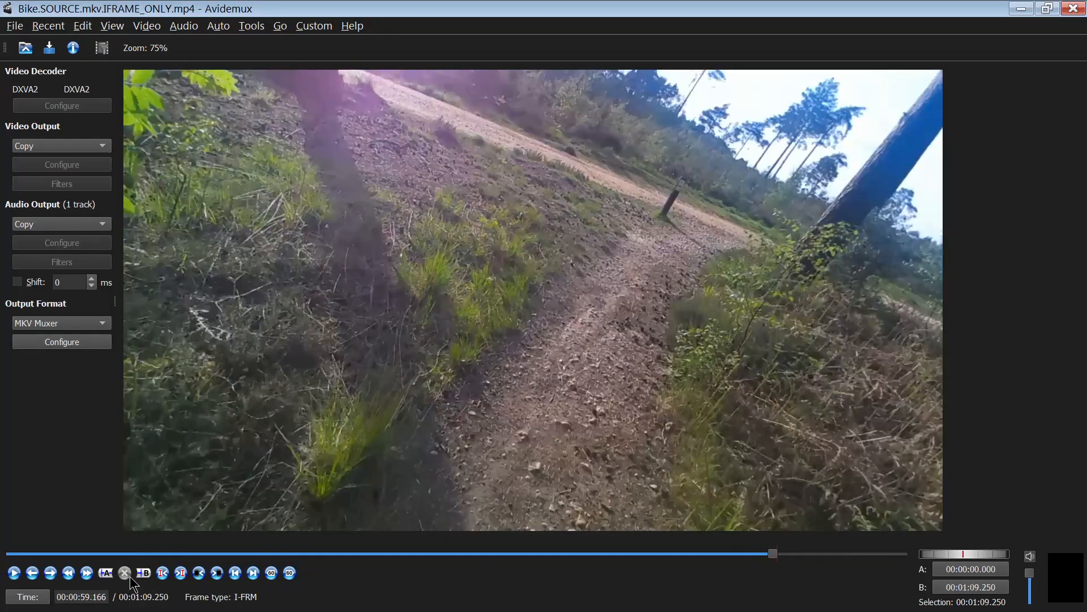
- Scrub through the trimmed video from its start to its end
left_click_drag(774, 553, 7, 419)
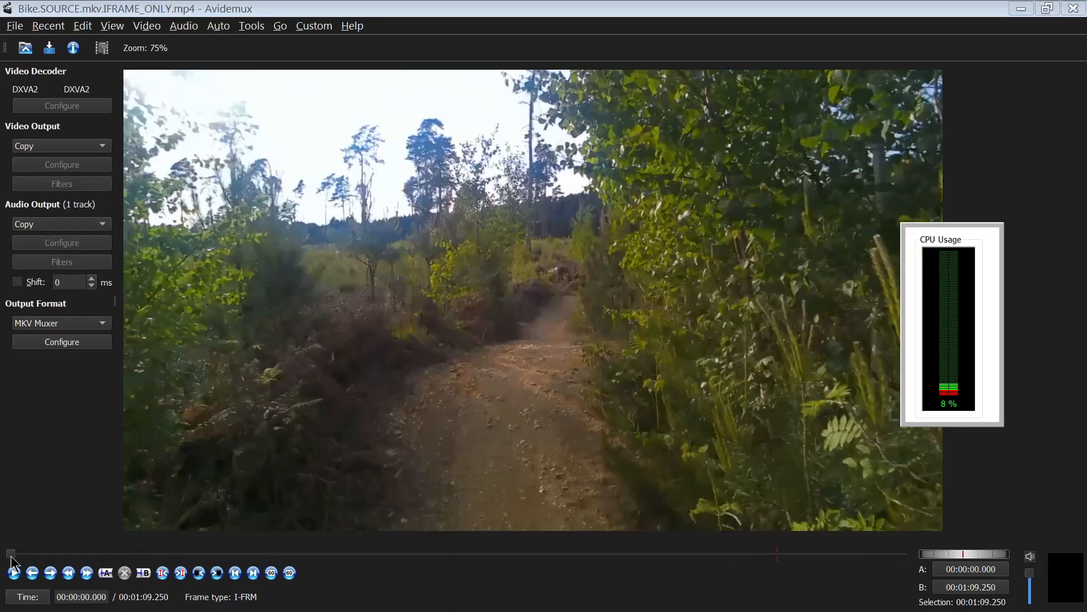
left_click_drag(10, 555, 431, 538)
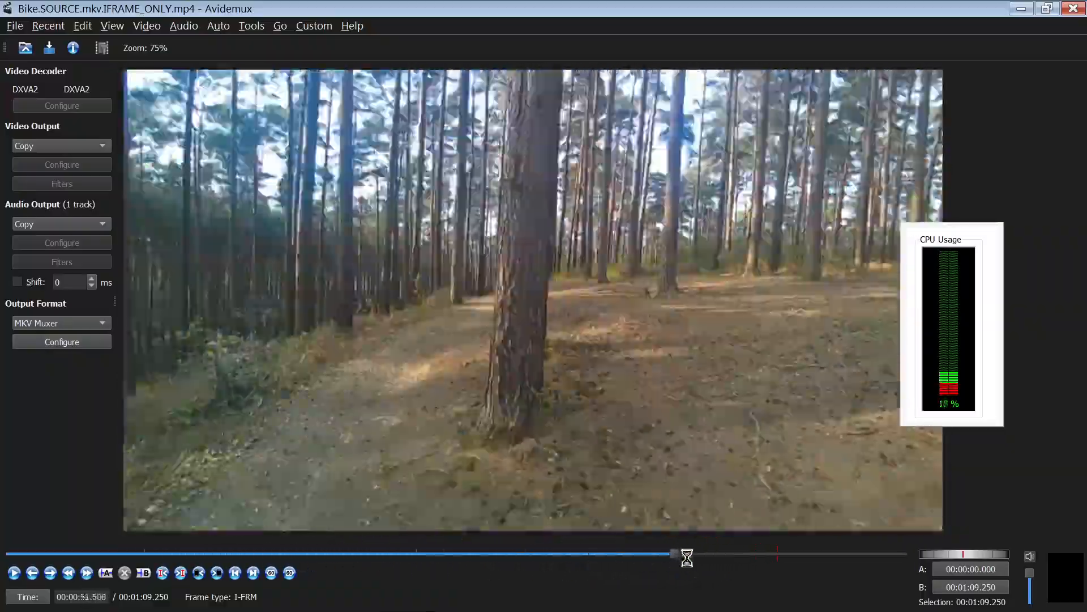
left_click_drag(687, 557, 504, 532)
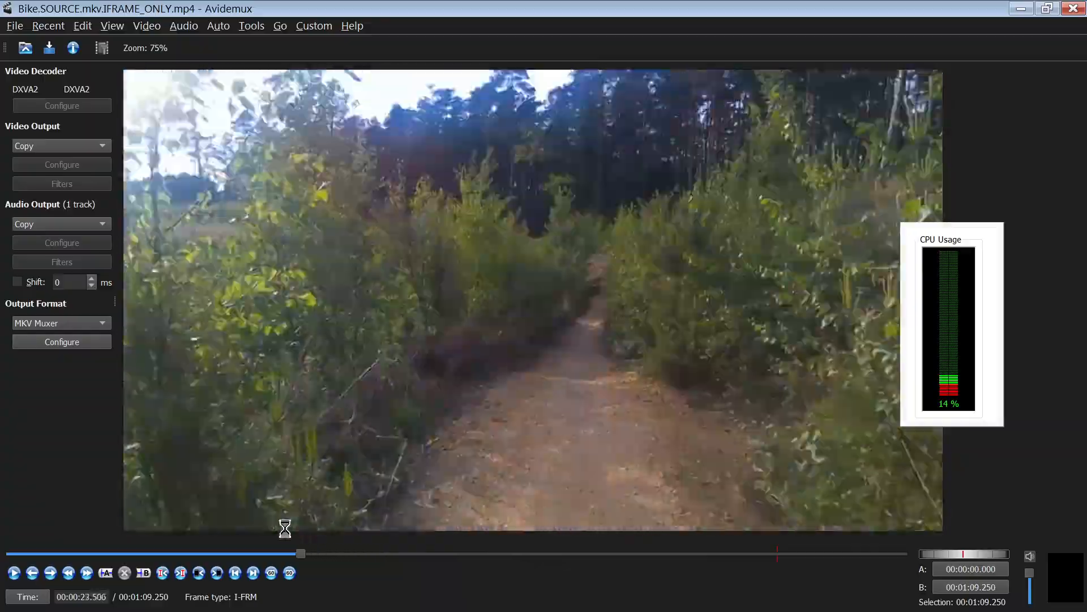
left_click_drag(285, 528, 573, 517)
key("End")
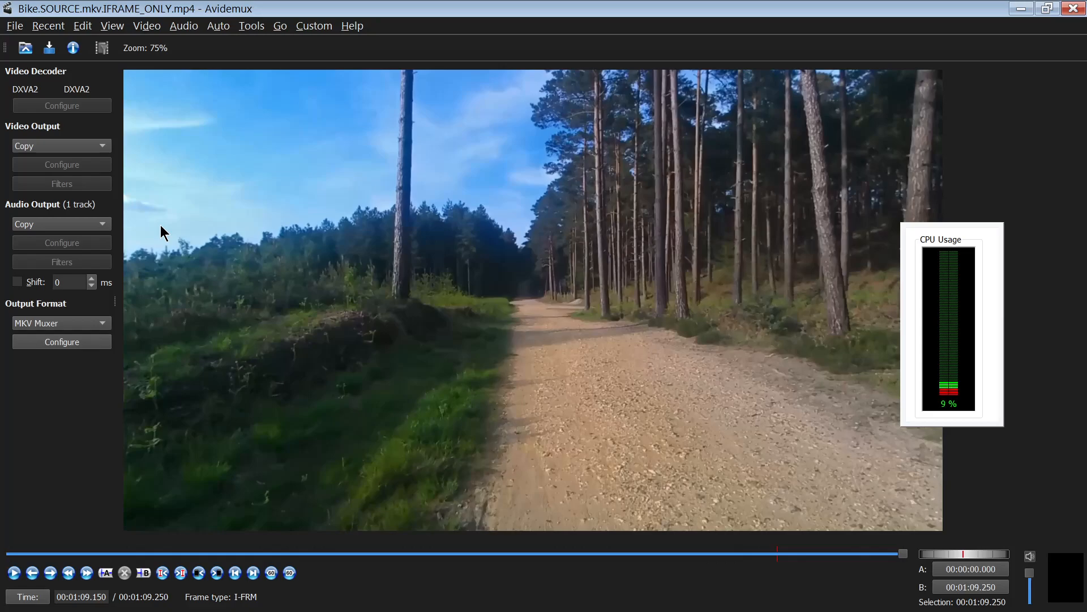
- Save the trimmed video as CUT_VIDEO.mkv in the NVENC folder
left_click(15, 27)
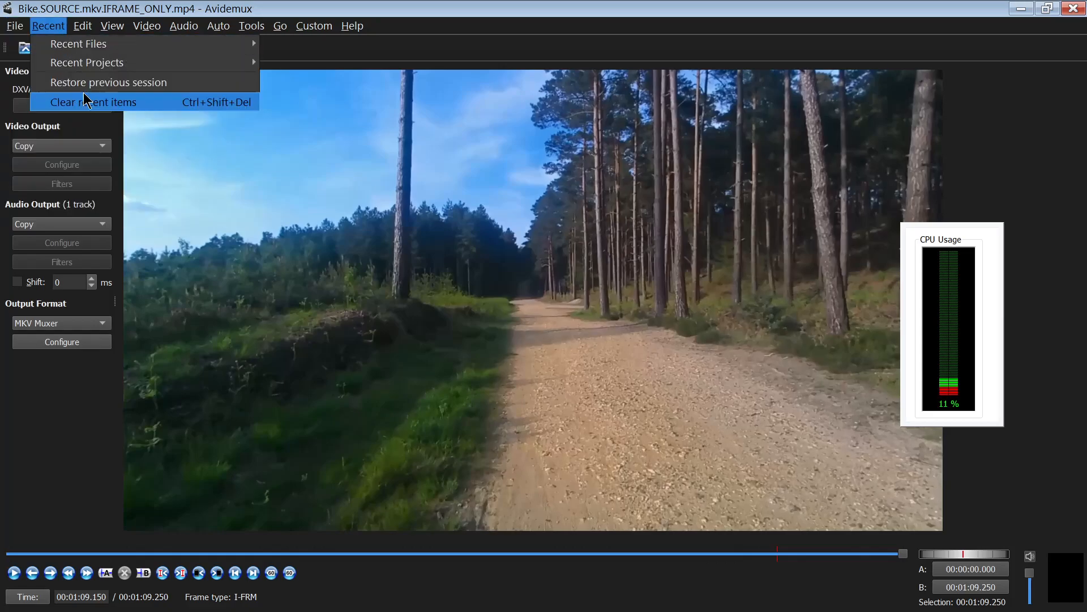
left_click(34, 84)
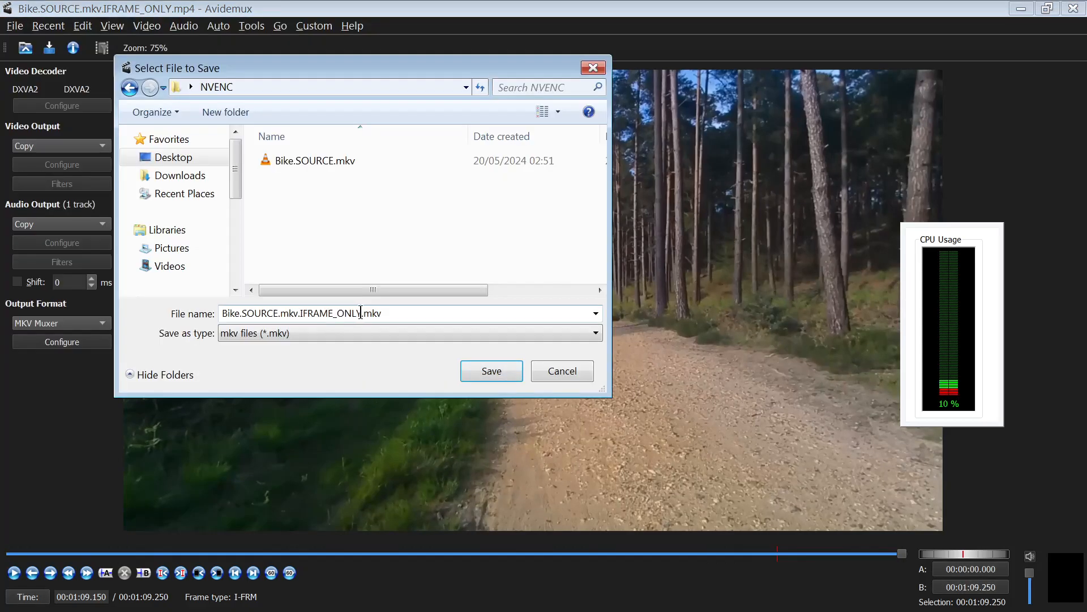
double_click(360, 314)
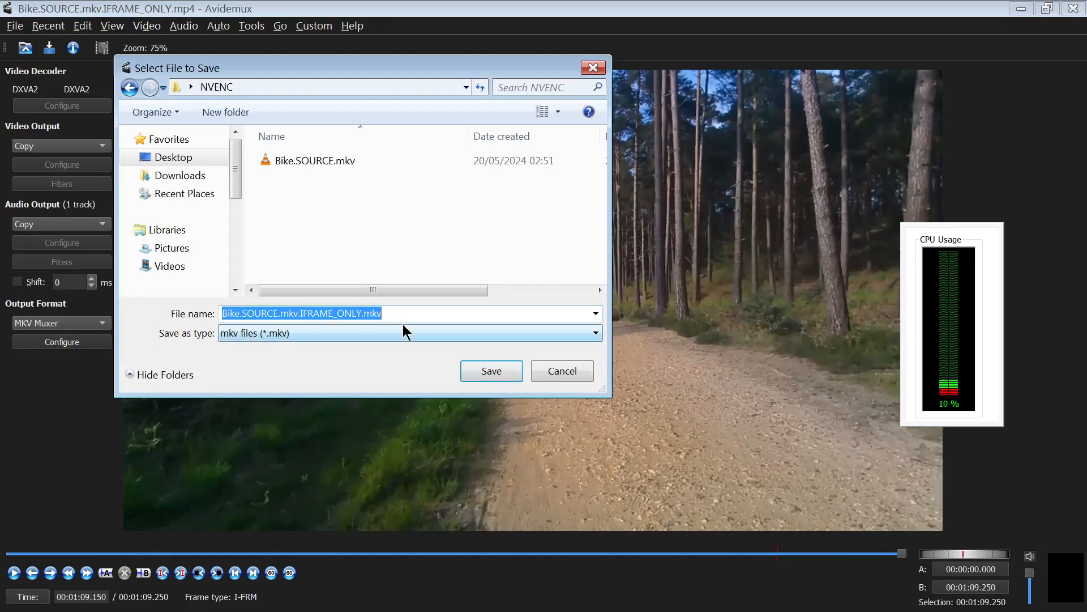
type("CUT")
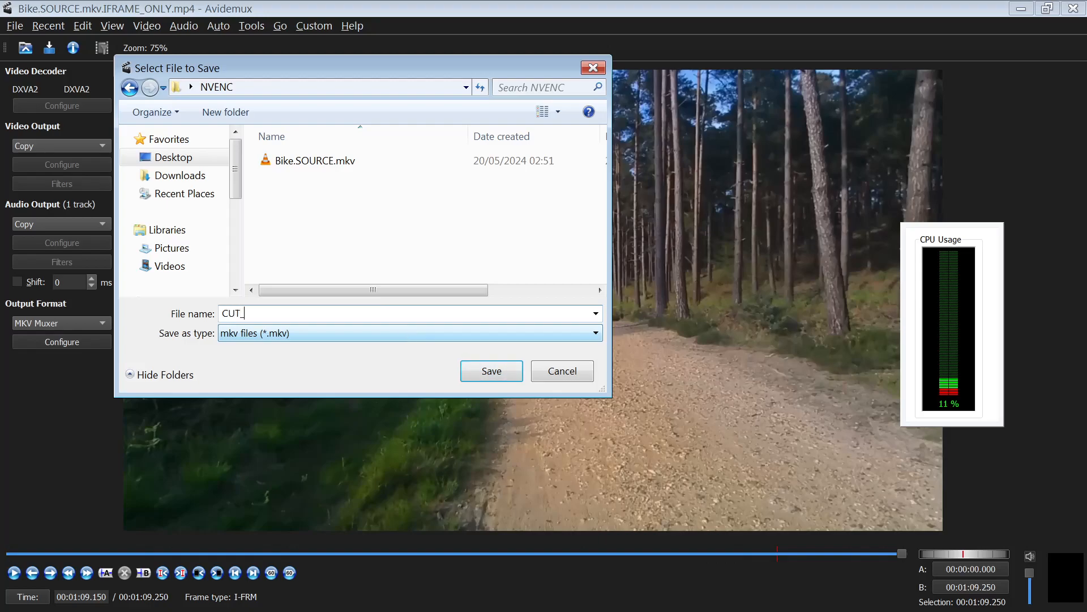
type("_VIDEO")
left_click(501, 375)
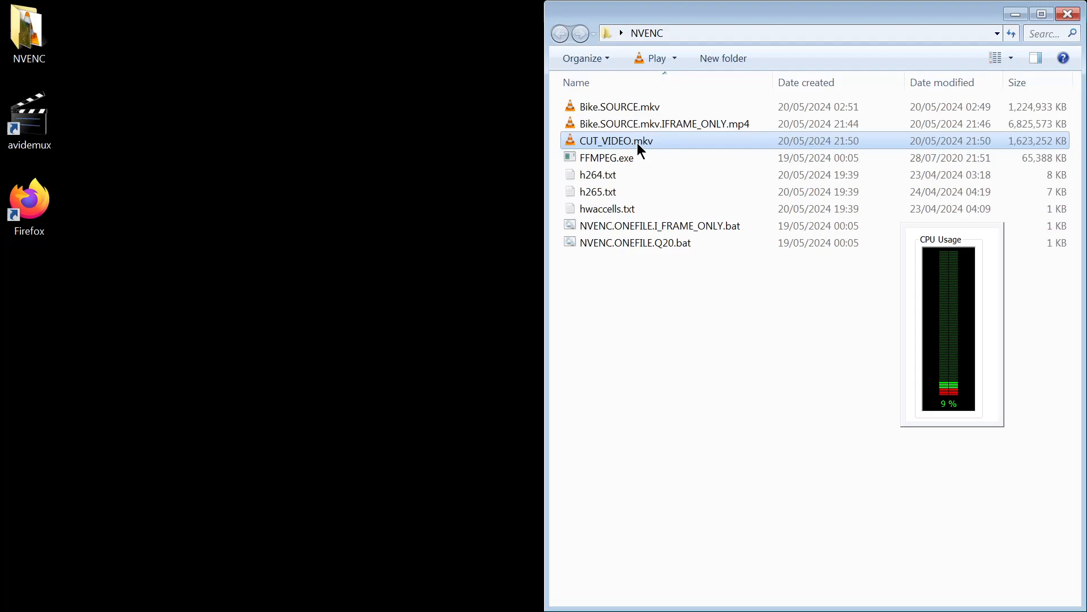
- Open NVENC.ONEFILE.Q20.bat in the editor and compare its -rc:v 1, -cq:v 20 options and output name with the I-frame-only batch file
left_click(637, 255)
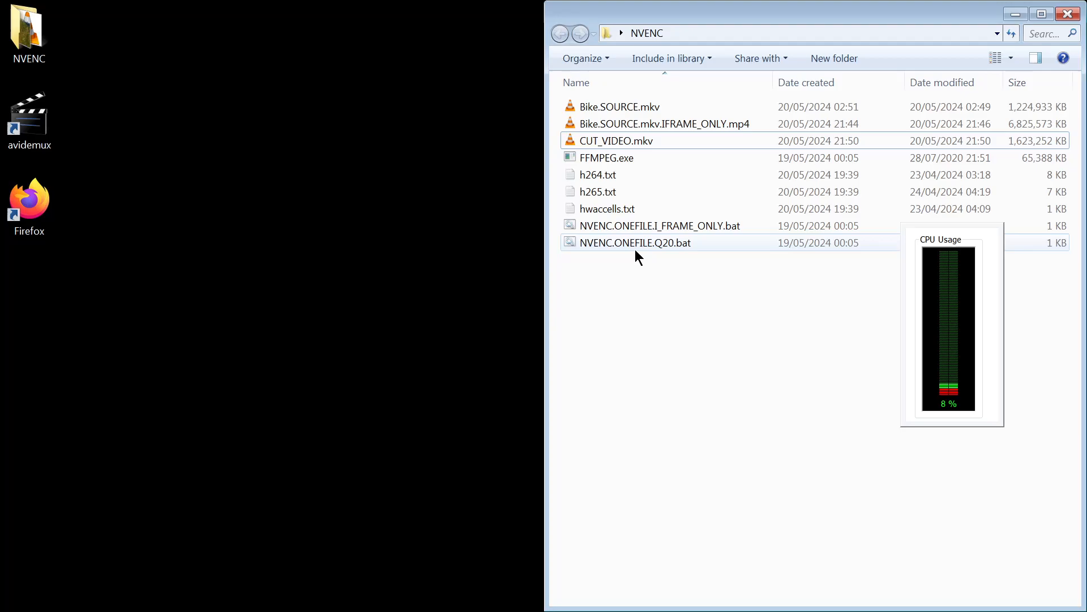
right_click(636, 251)
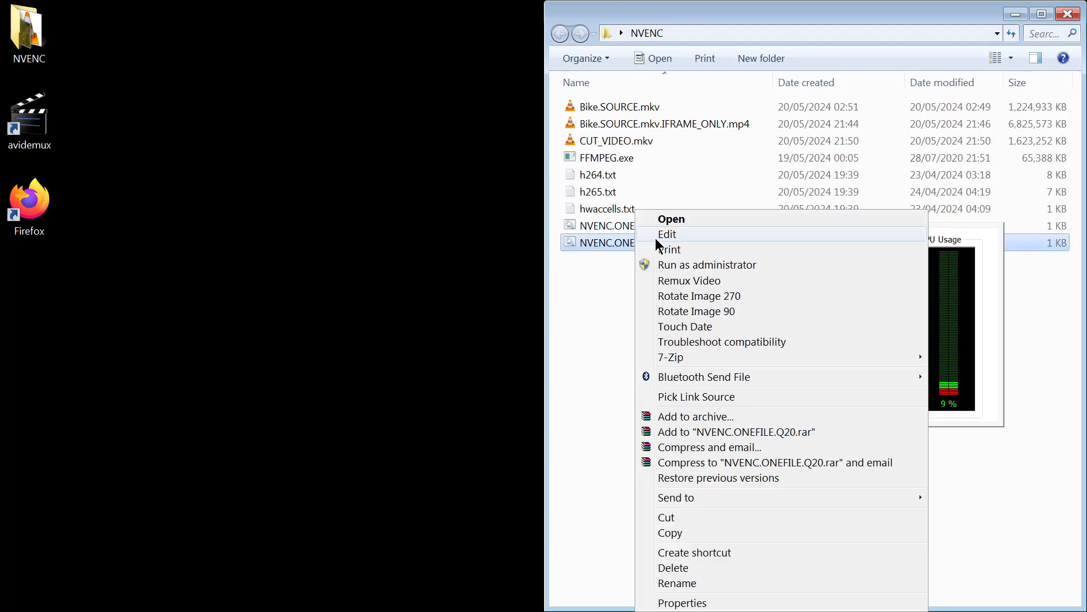
left_click(656, 235)
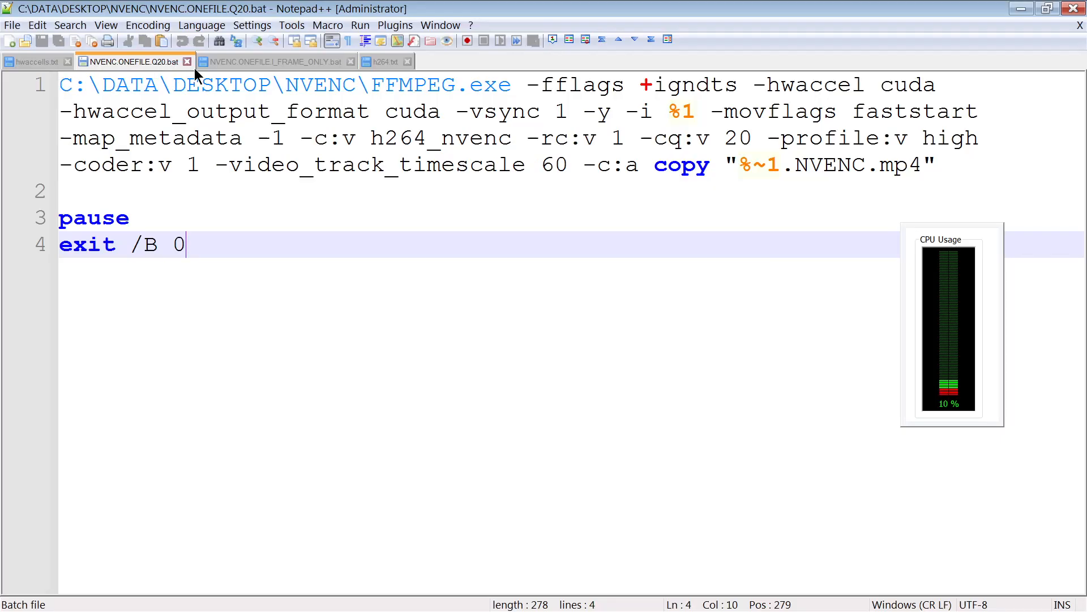
left_click(246, 59)
left_click(598, 161)
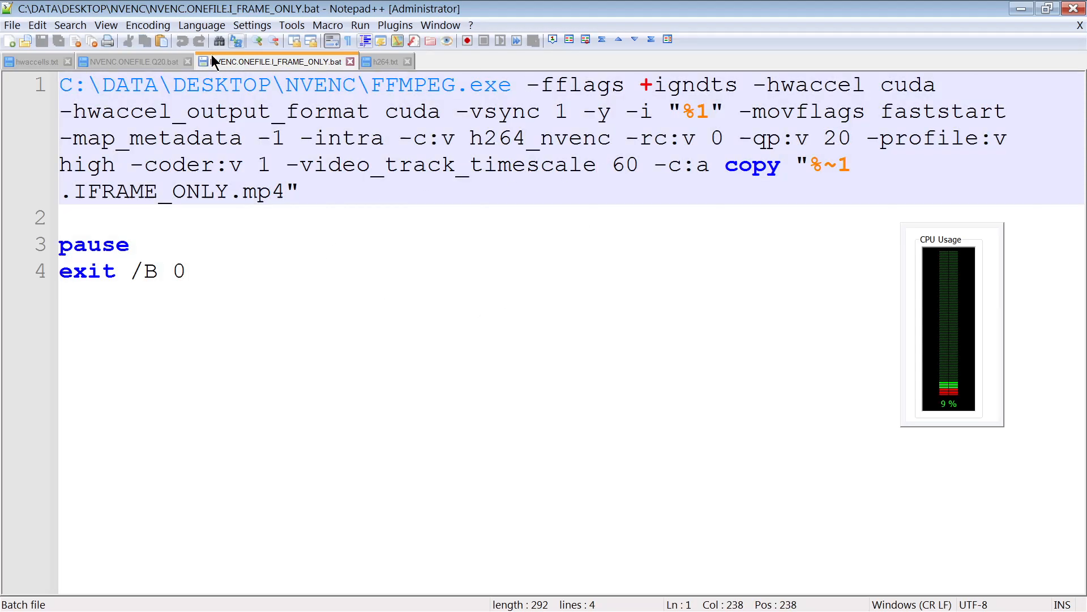
left_click(136, 61)
left_click_drag(301, 137, 522, 129)
left_click(542, 146)
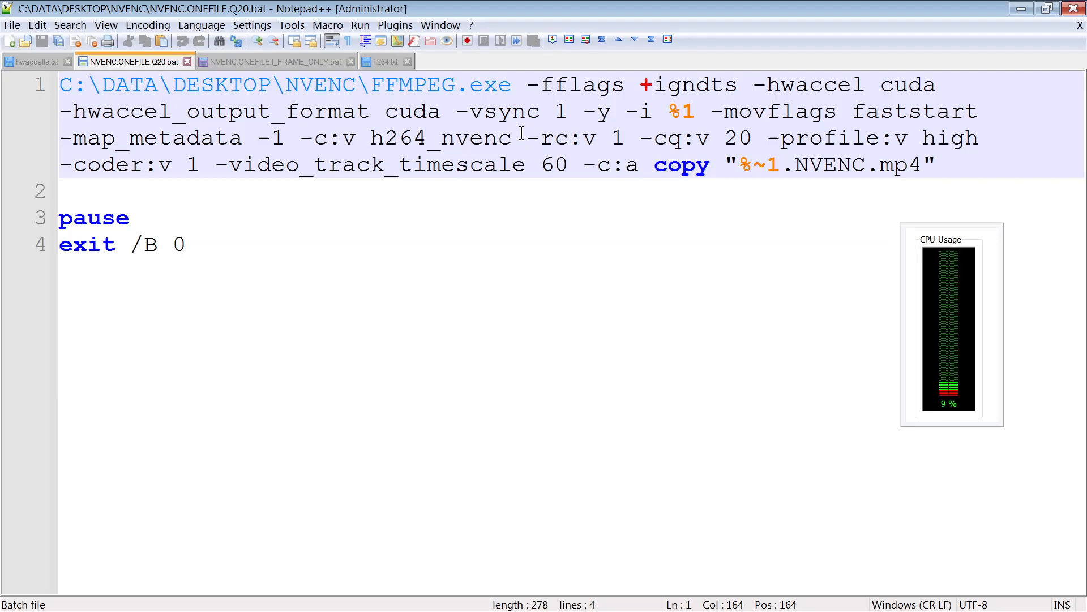
left_click_drag(526, 138, 746, 142)
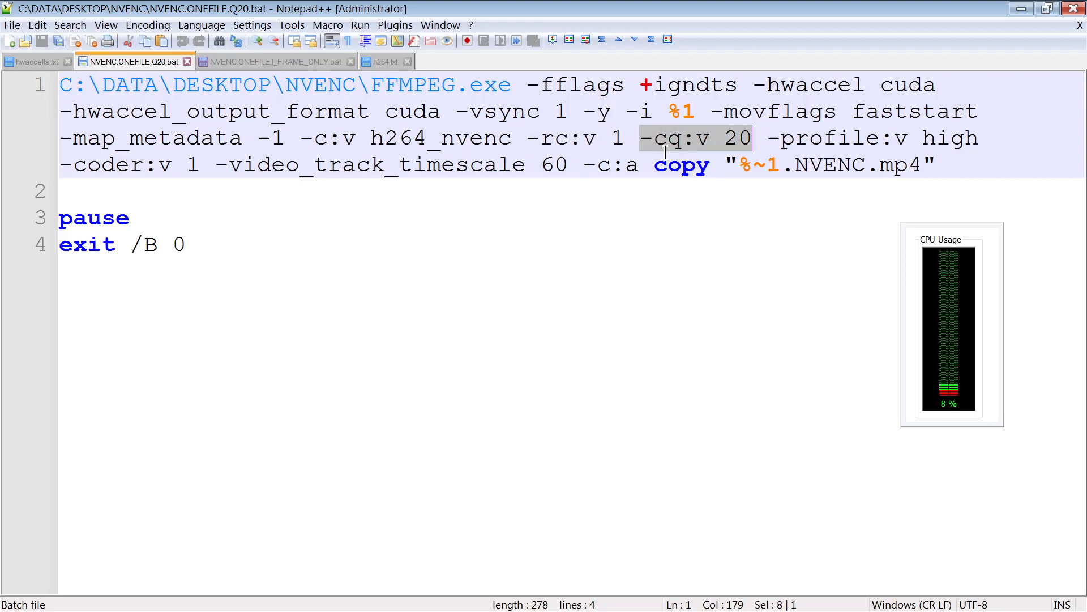
left_click(780, 144)
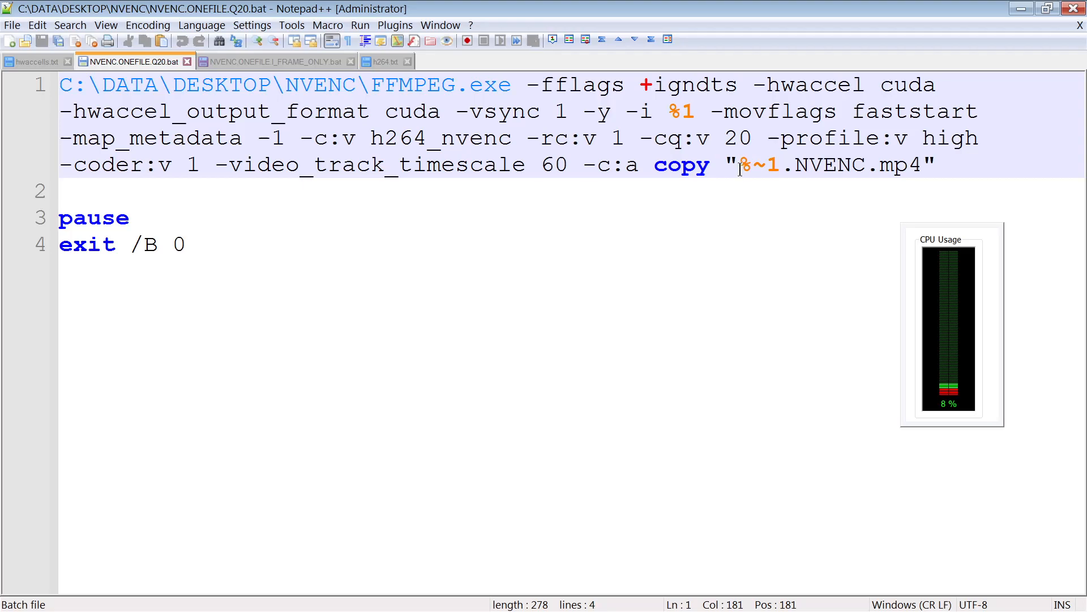
left_click_drag(737, 167, 921, 164)
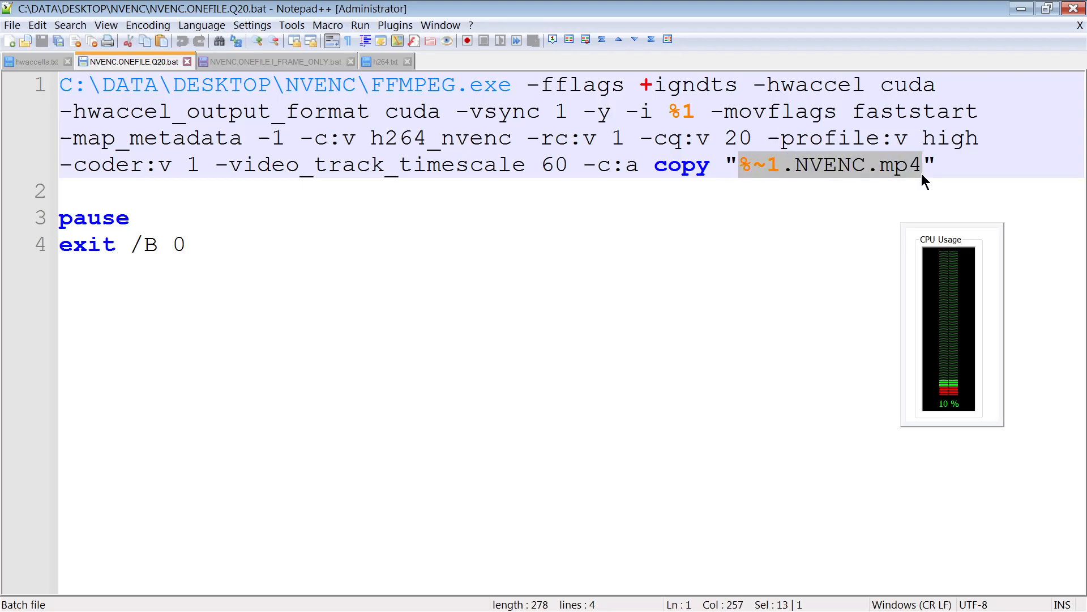
- Close the editor, transcode CUT_VIDEO.mkv by dropping it onto NVENC.ONEFILE.Q20.bat, and close the console
left_click(1071, 11)
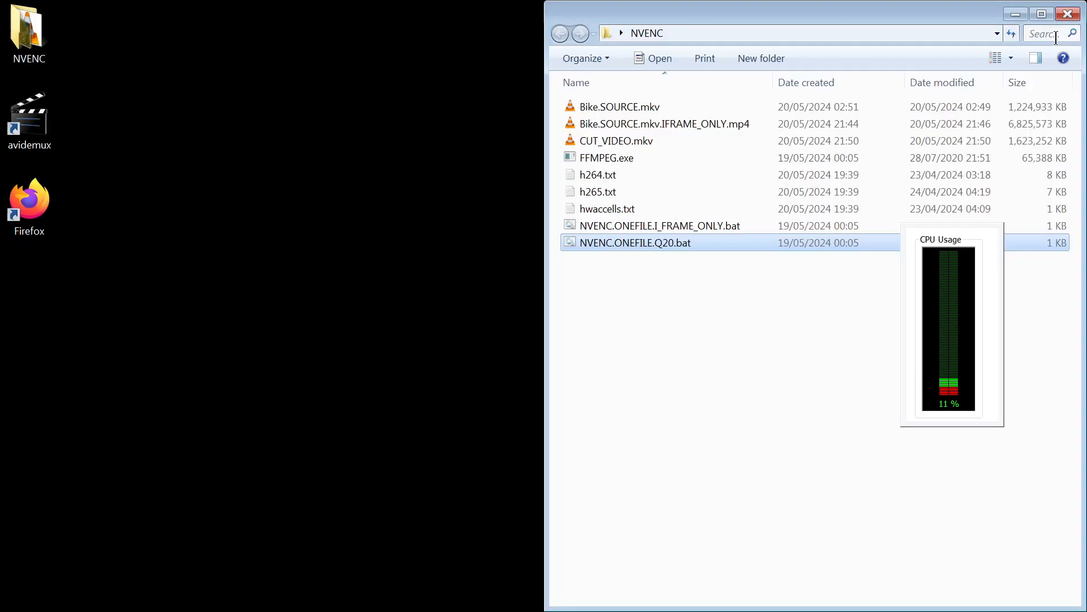
left_click(629, 137)
left_click_drag(630, 137, 753, 243)
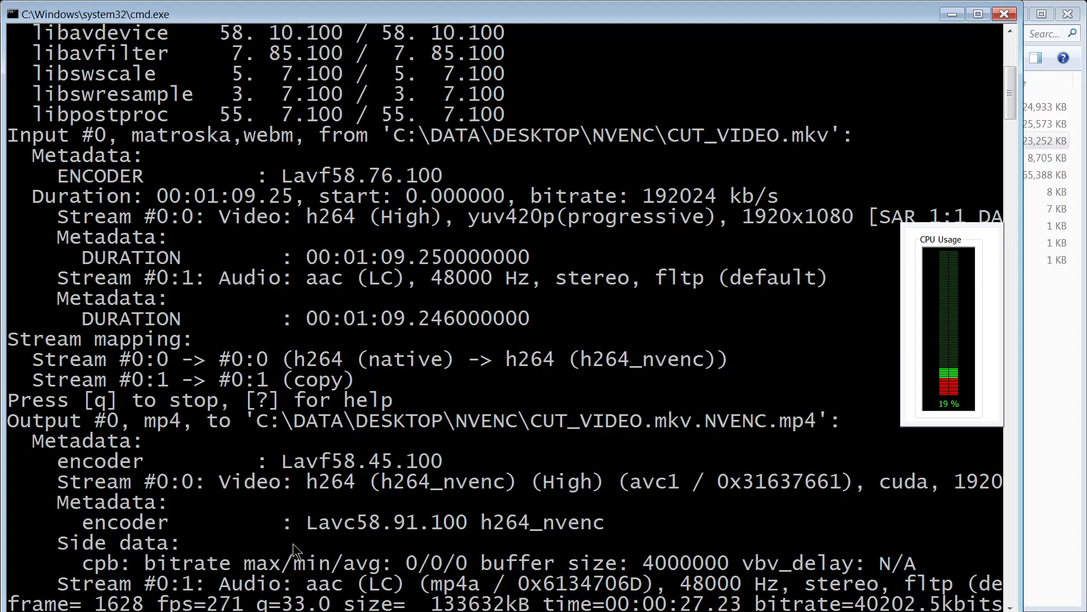
left_click(978, 14)
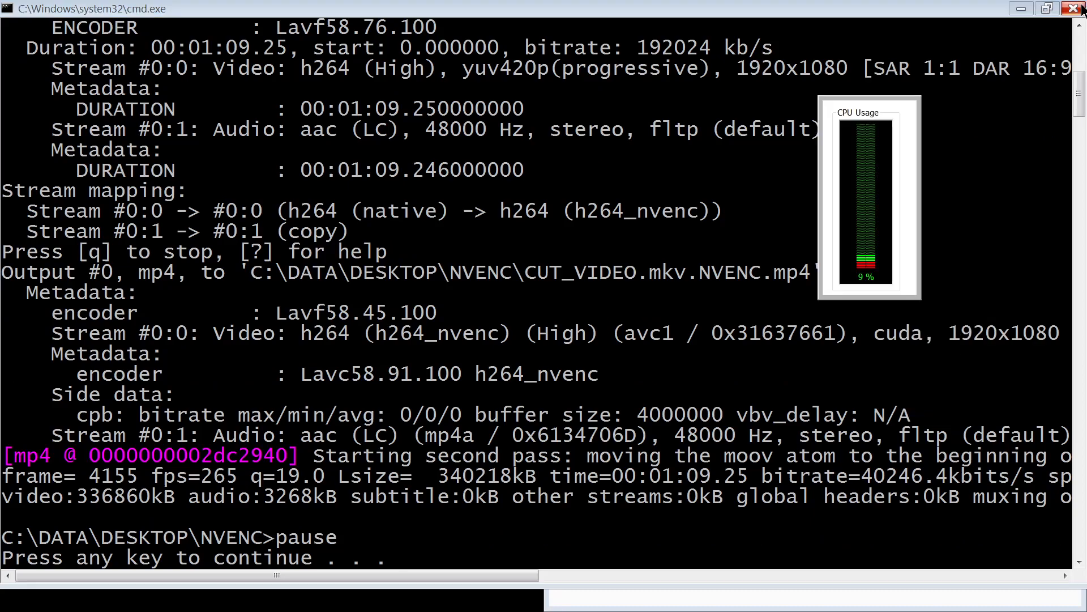
left_click(1078, 7)
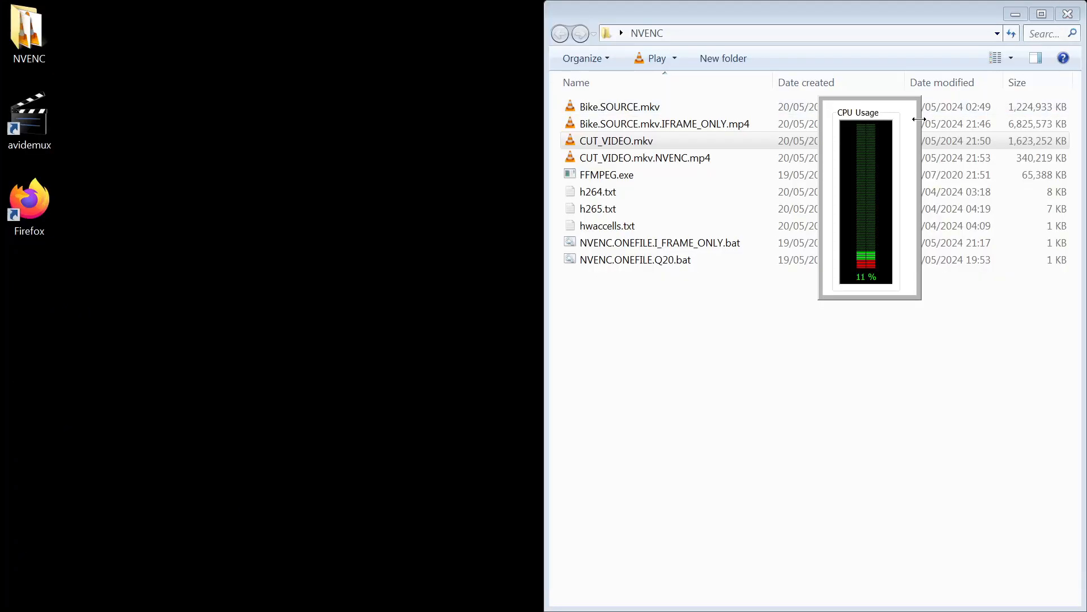
- Play CUT_VIDEO.mkv.NVENC.mp4 in the media player, close it, and maximize the NVENC folder window
left_click_drag(877, 162, 360, 261)
double_click(673, 158)
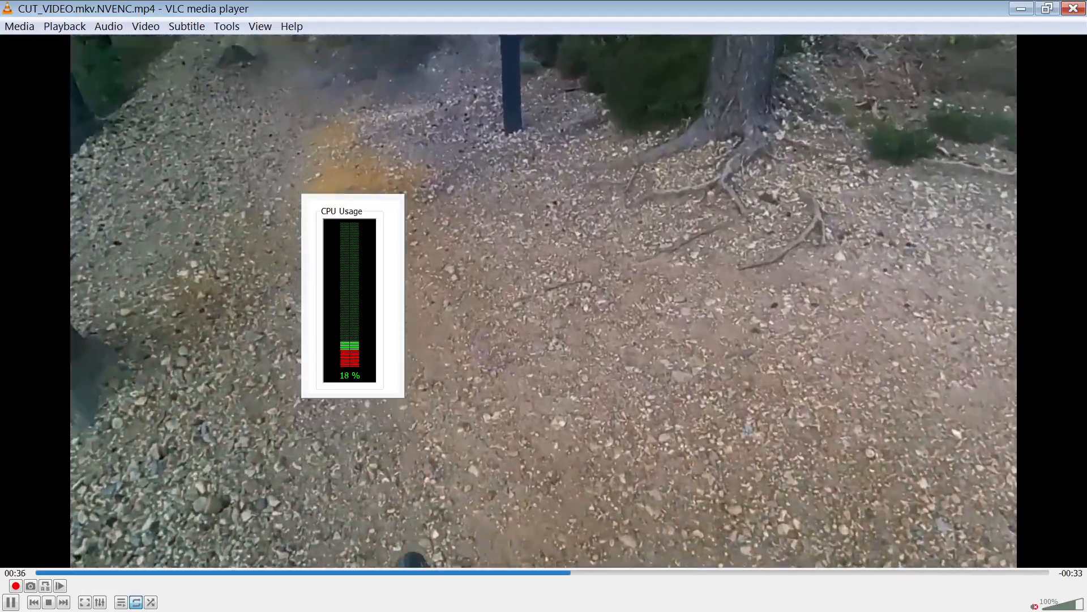
left_click(1078, 6)
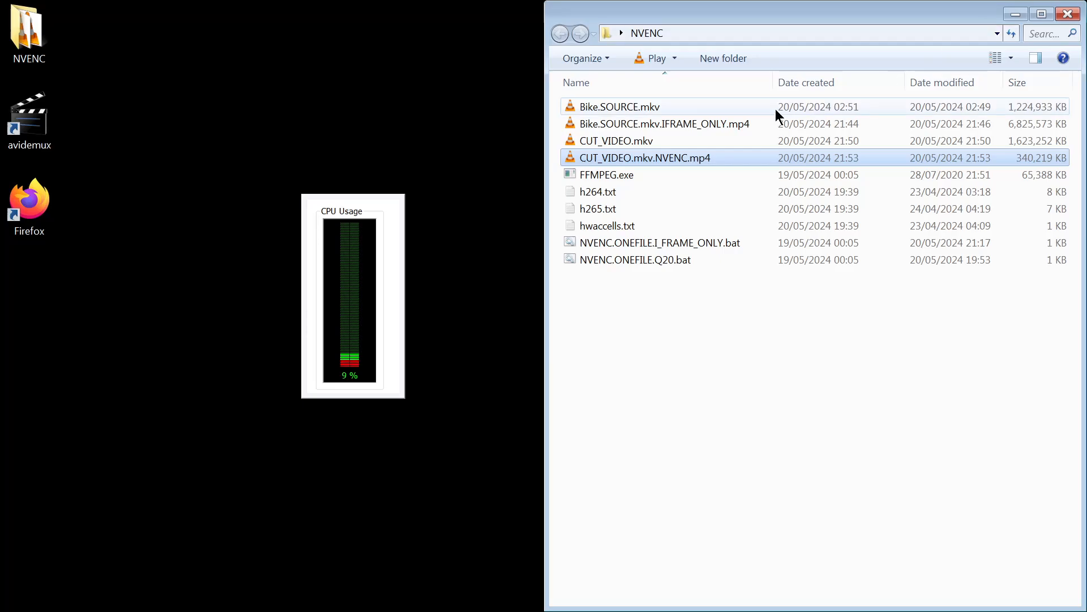
double_click(824, 10)
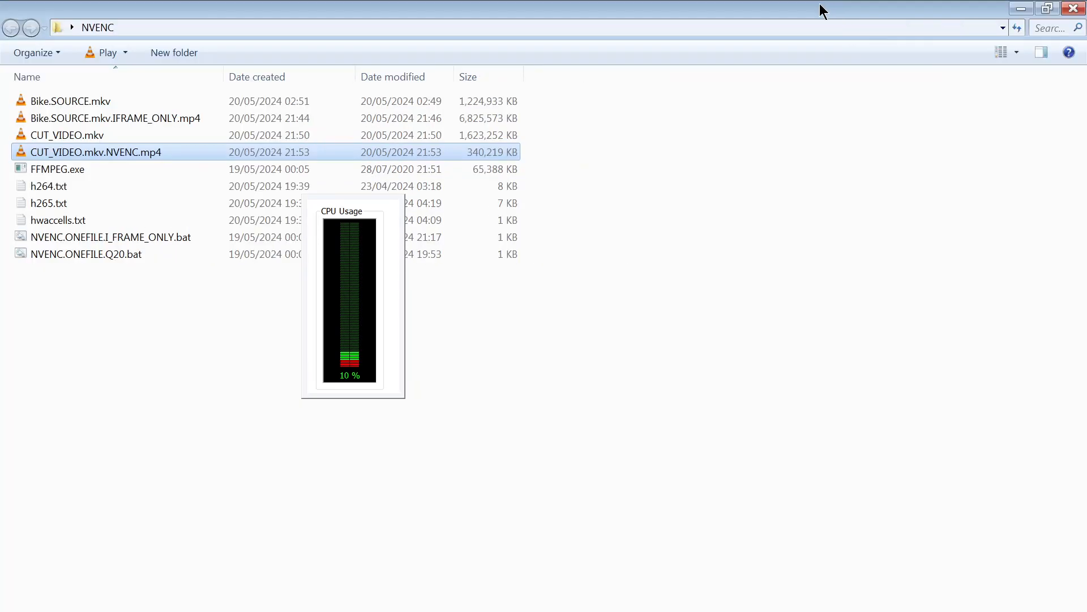